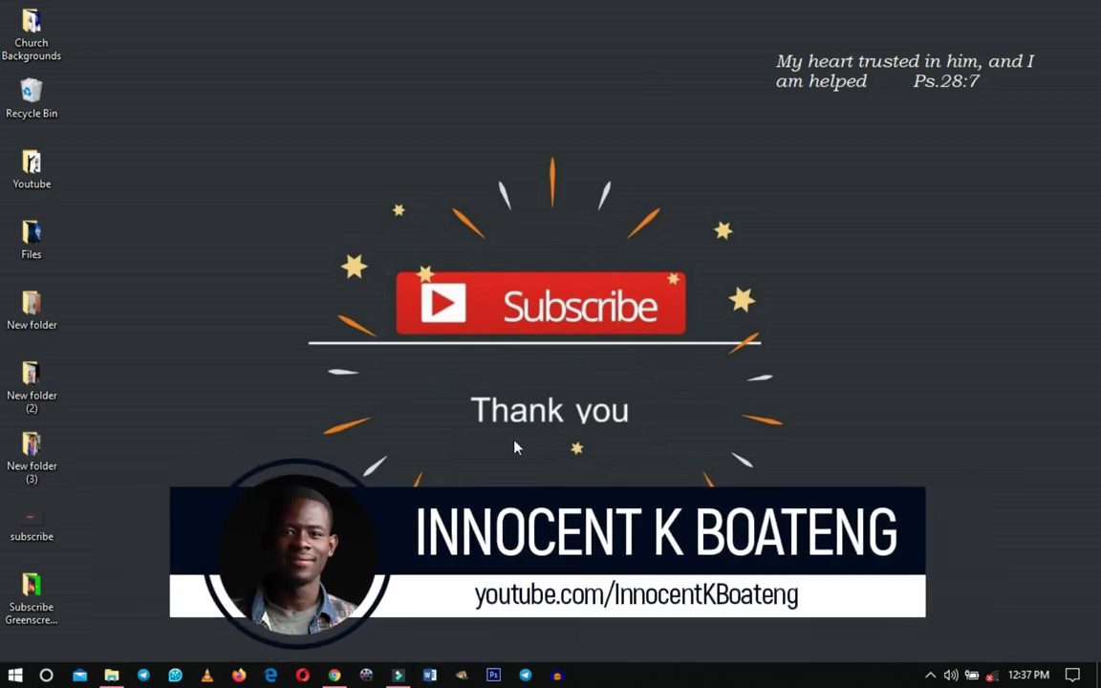
Open File Explorer from the taskbar to reach the Subscribe Greenscreen tut folder
click(110, 673)
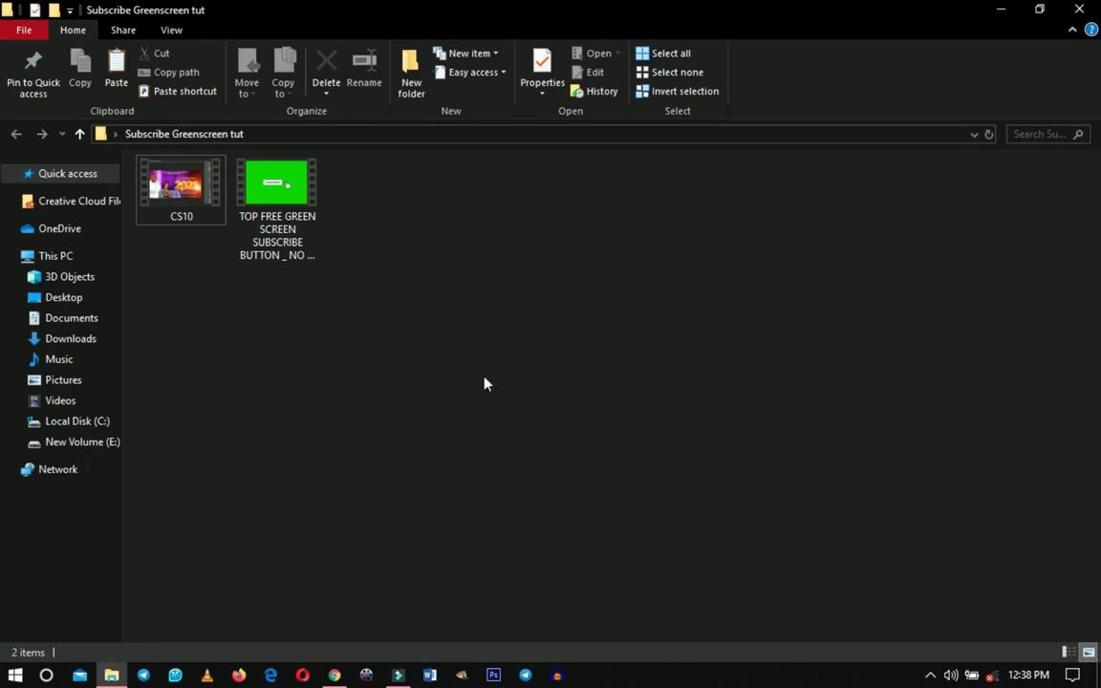
click(399, 673)
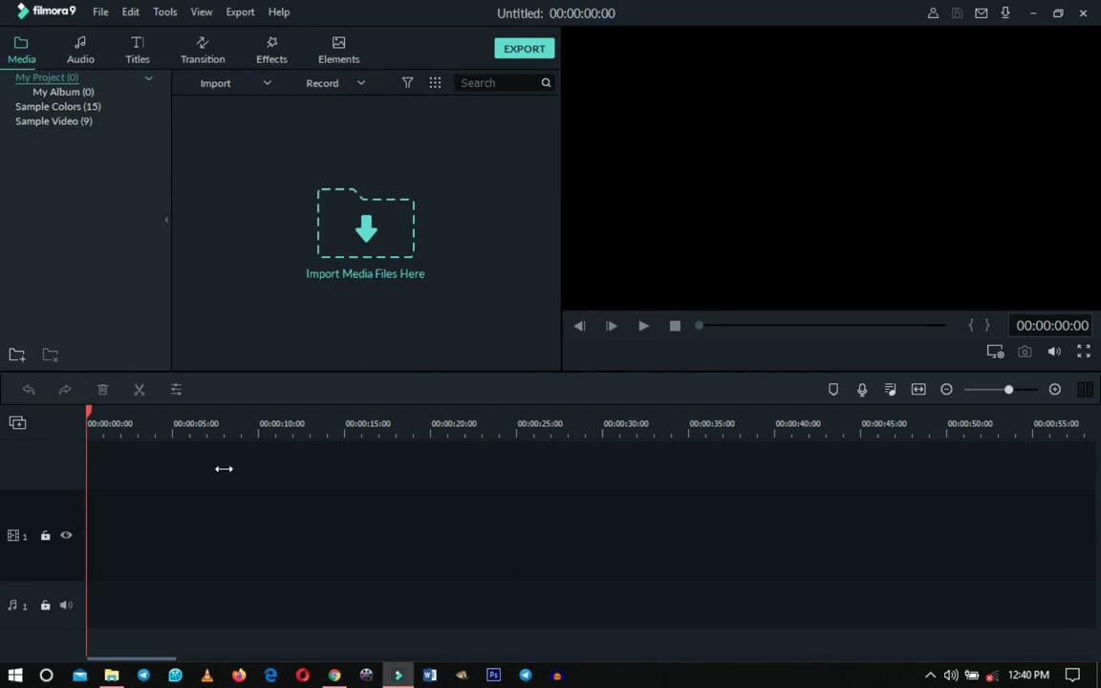
click(111, 673)
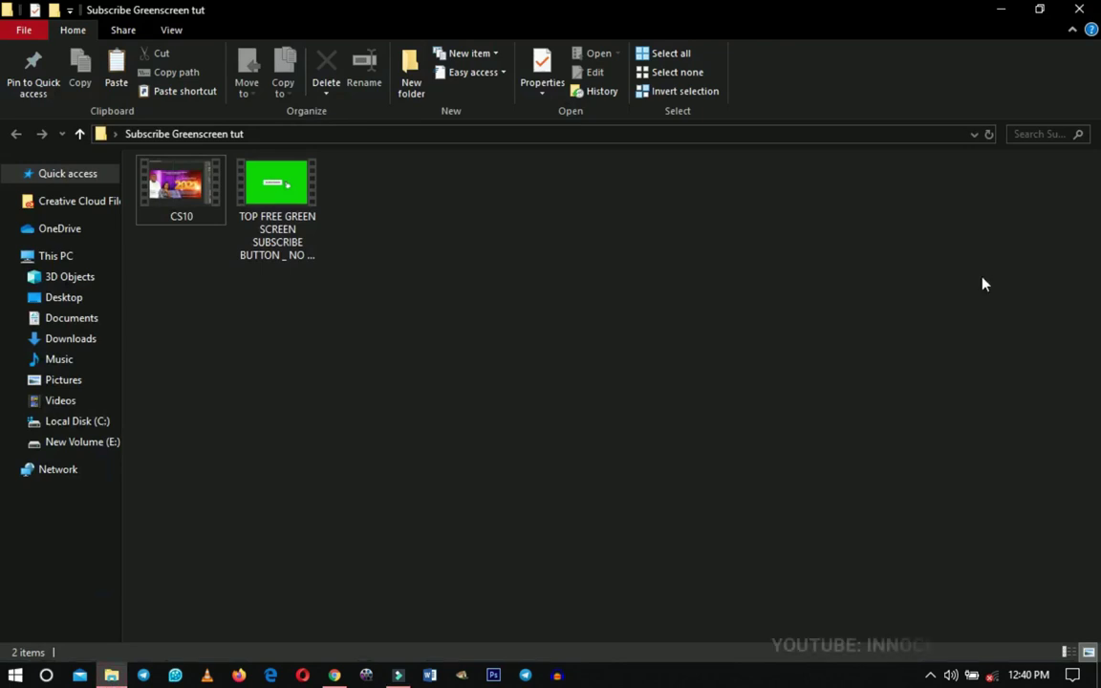
Select the CS10 and green-screen subscribe videos and drag them into Filmora9's Media library
drag(369, 286, 211, 230)
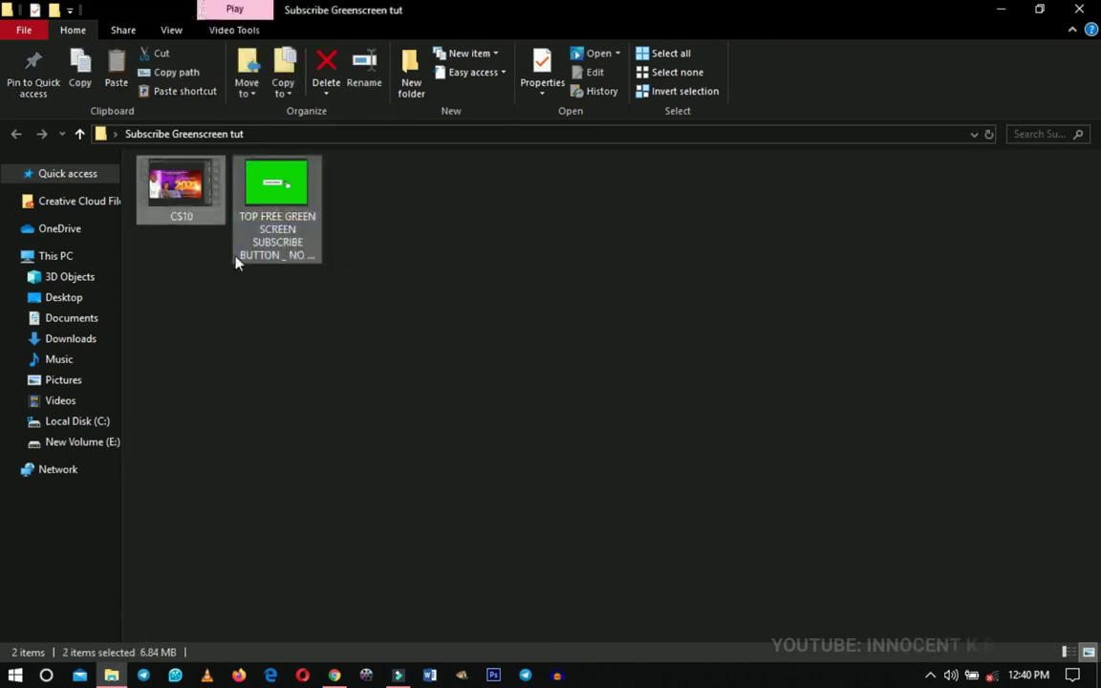
drag(177, 172, 323, 218)
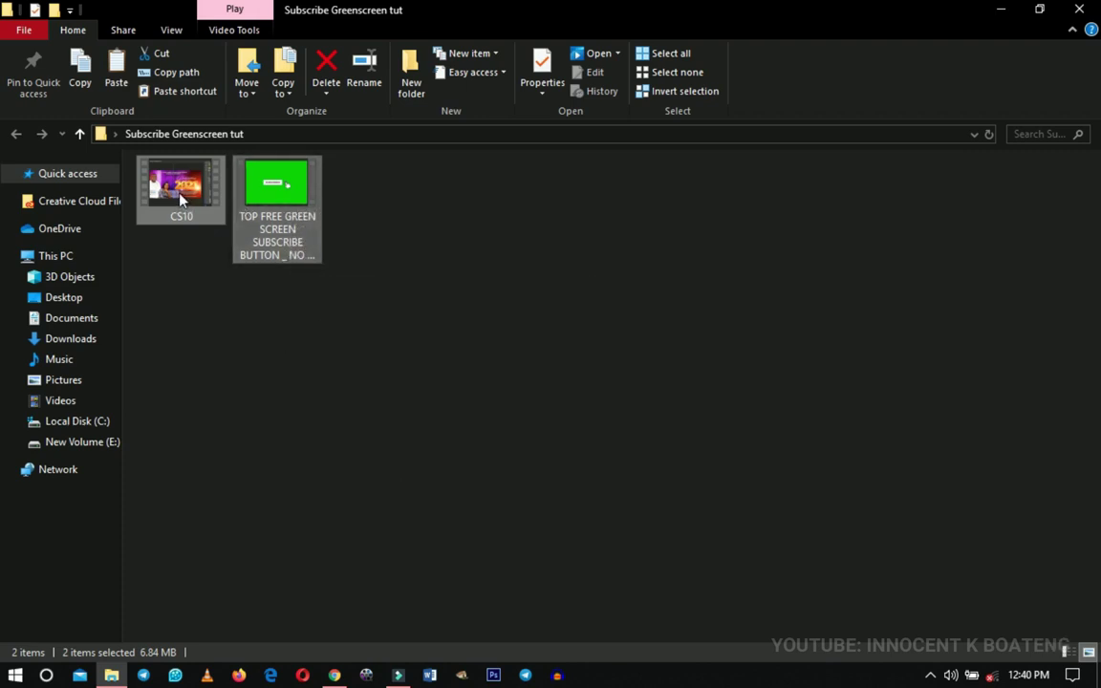
drag(180, 196, 377, 241)
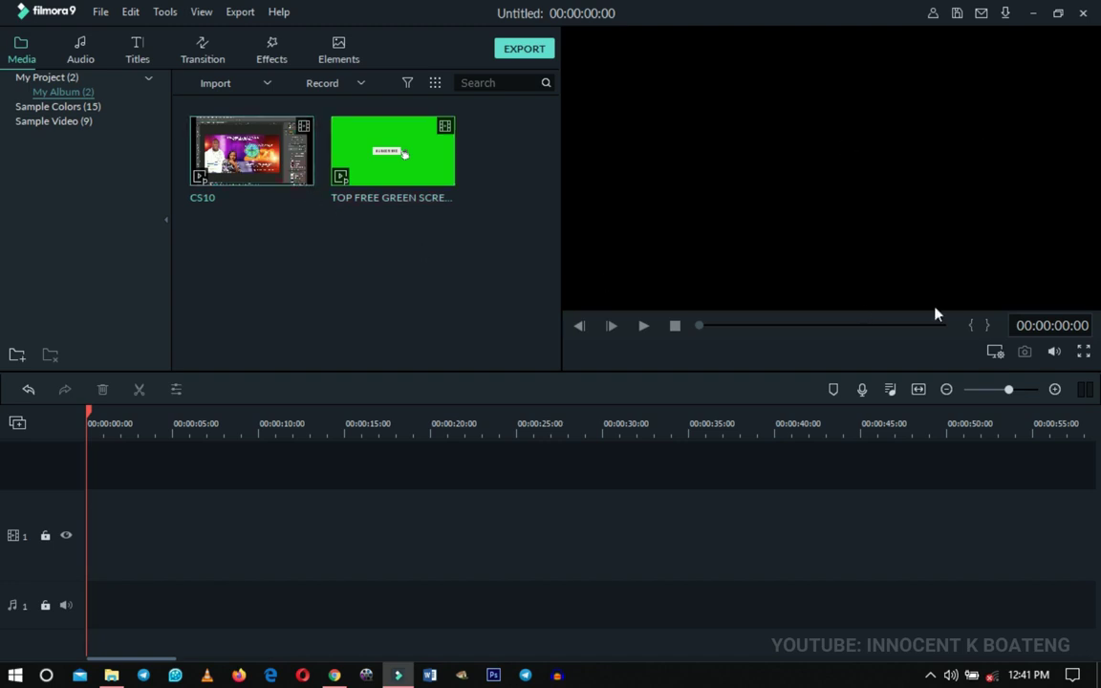
Preview the CS10 and green-screen clips, then put CS10 on the first video track
key(space)
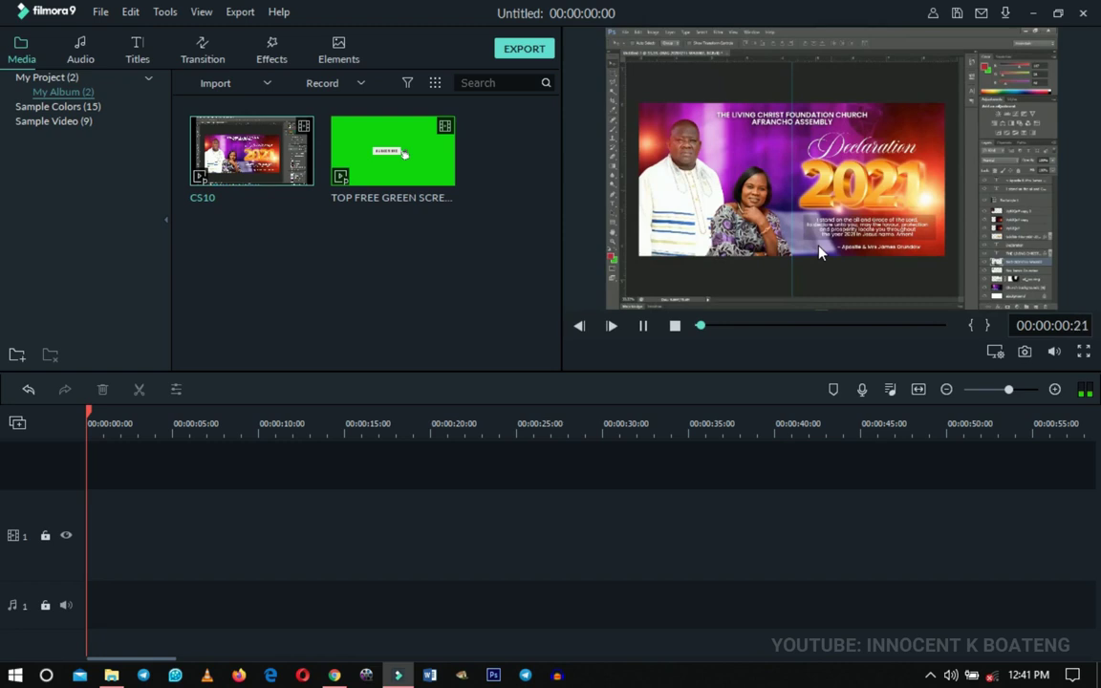
double_click(442, 164)
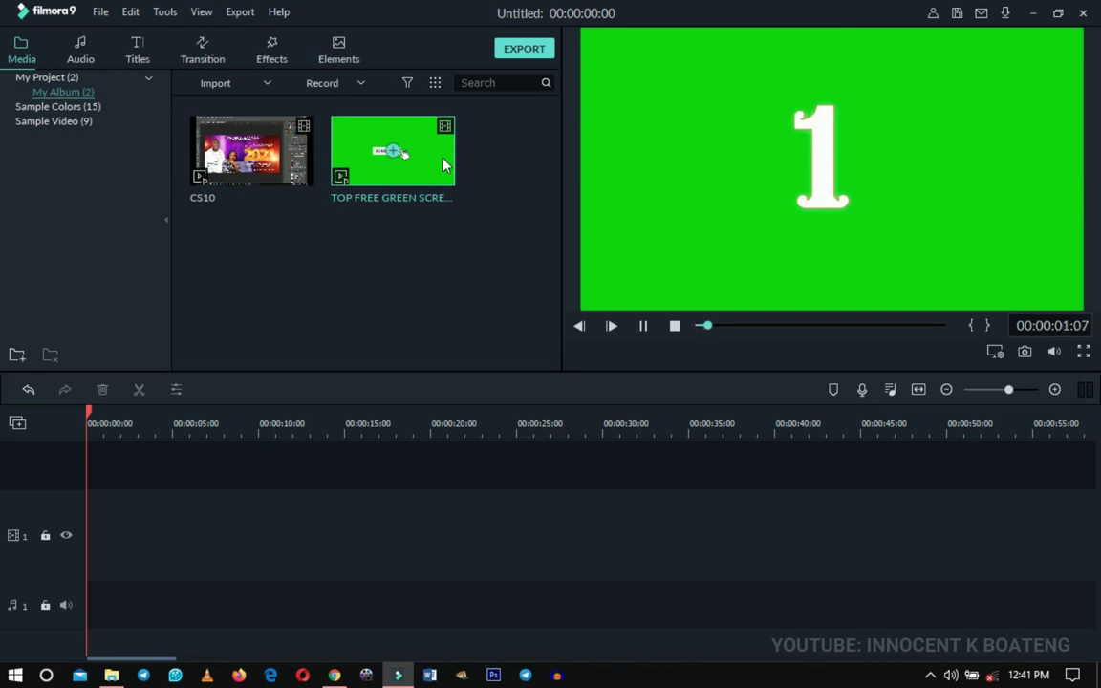
click(643, 326)
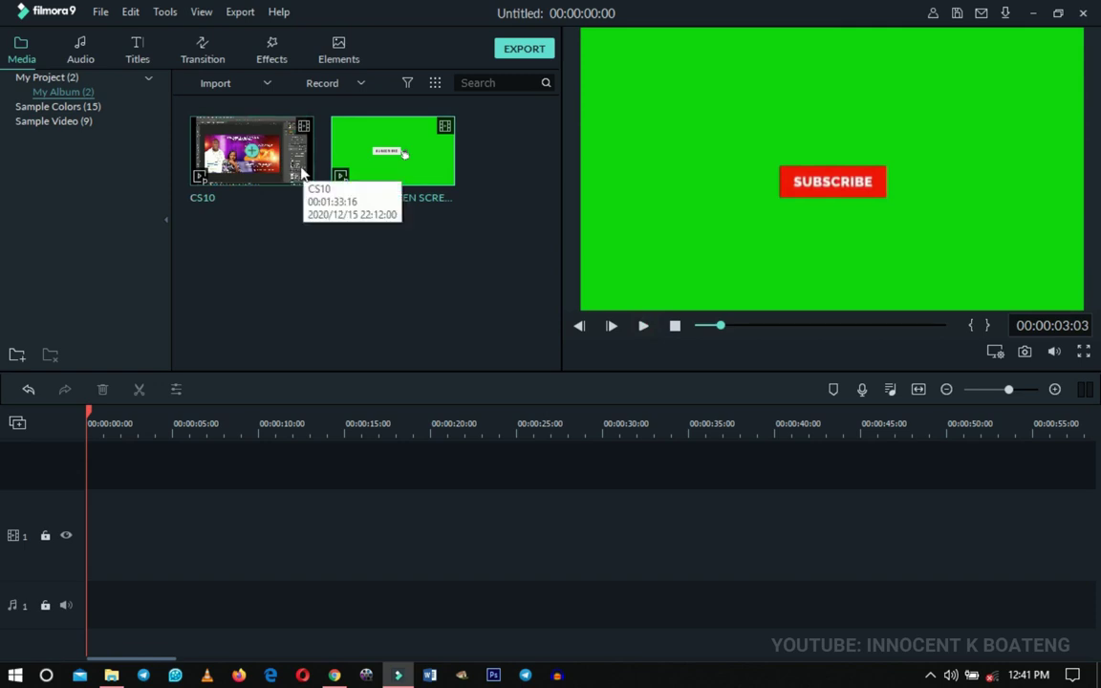
drag(302, 175, 65, 568)
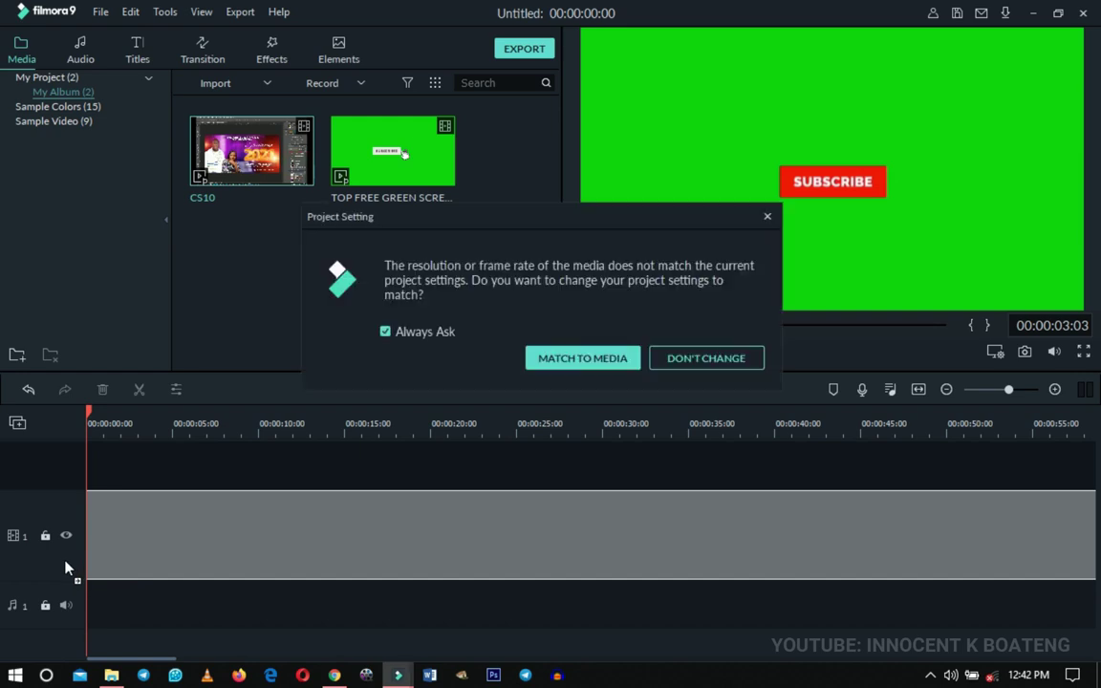
Keep the current project settings without asking again, and mute the CS10 clip
click(431, 334)
click(707, 358)
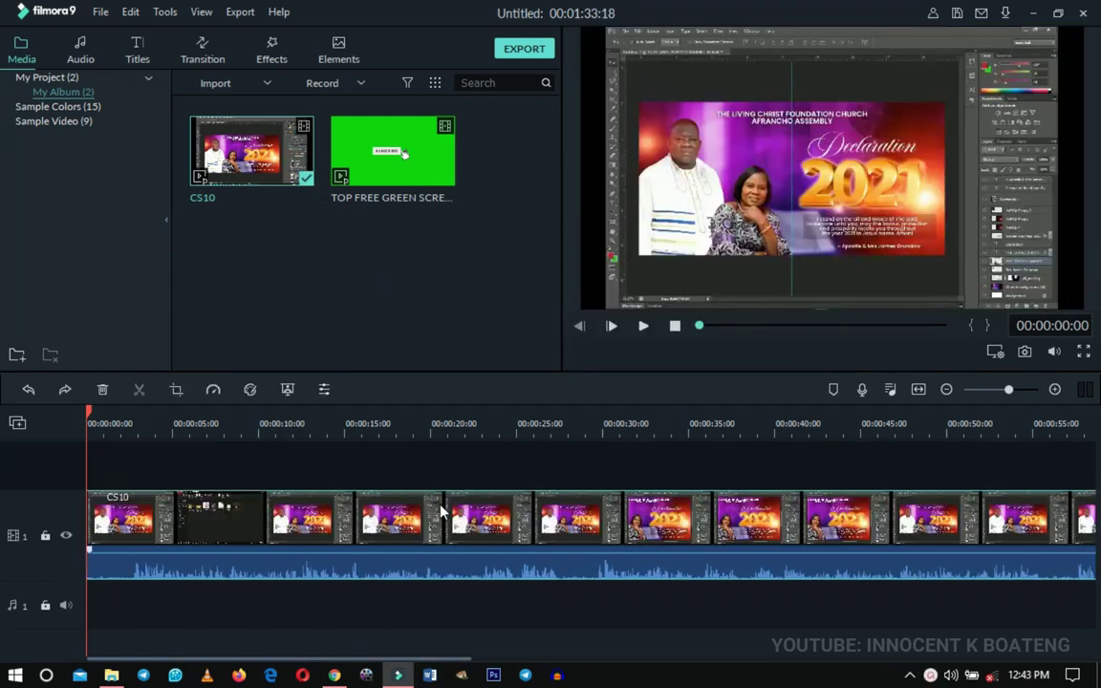
right_click(441, 513)
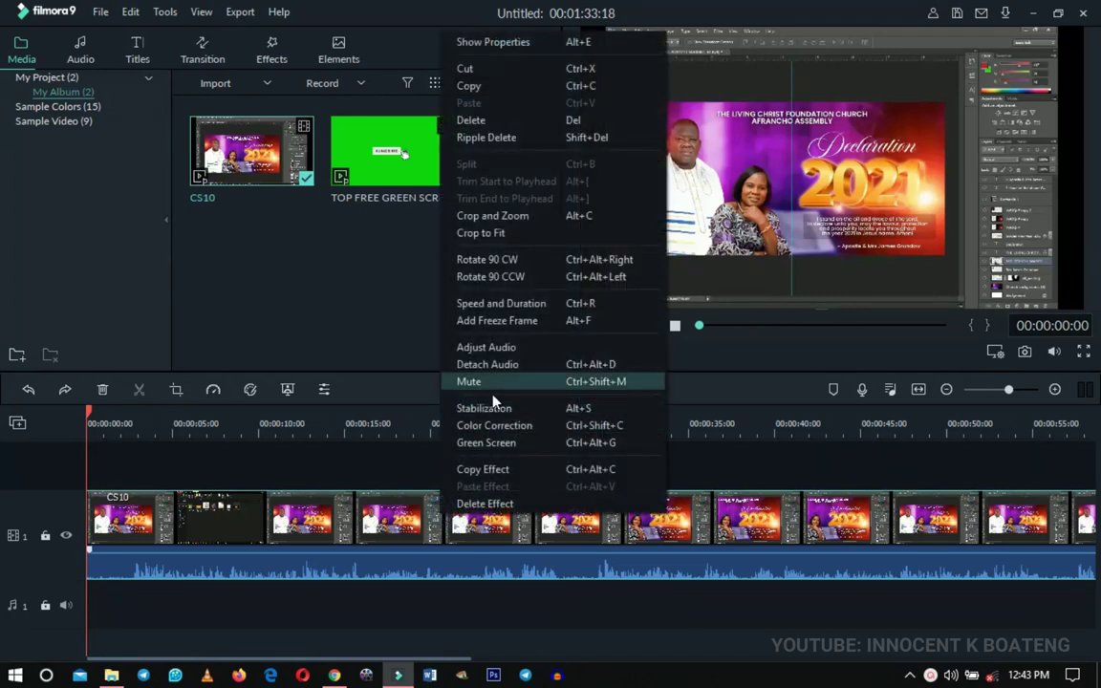
click(489, 380)
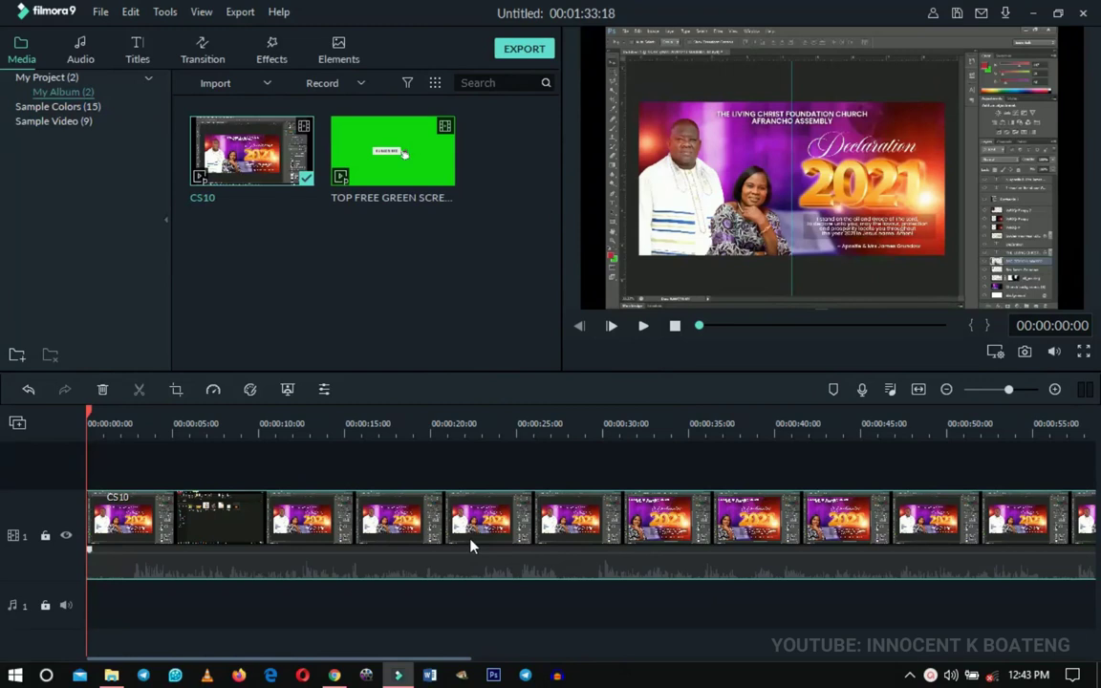
Place the green-screen clip on track 2 starting at about 25 seconds and mute it
click(512, 421)
drag(511, 413, 517, 416)
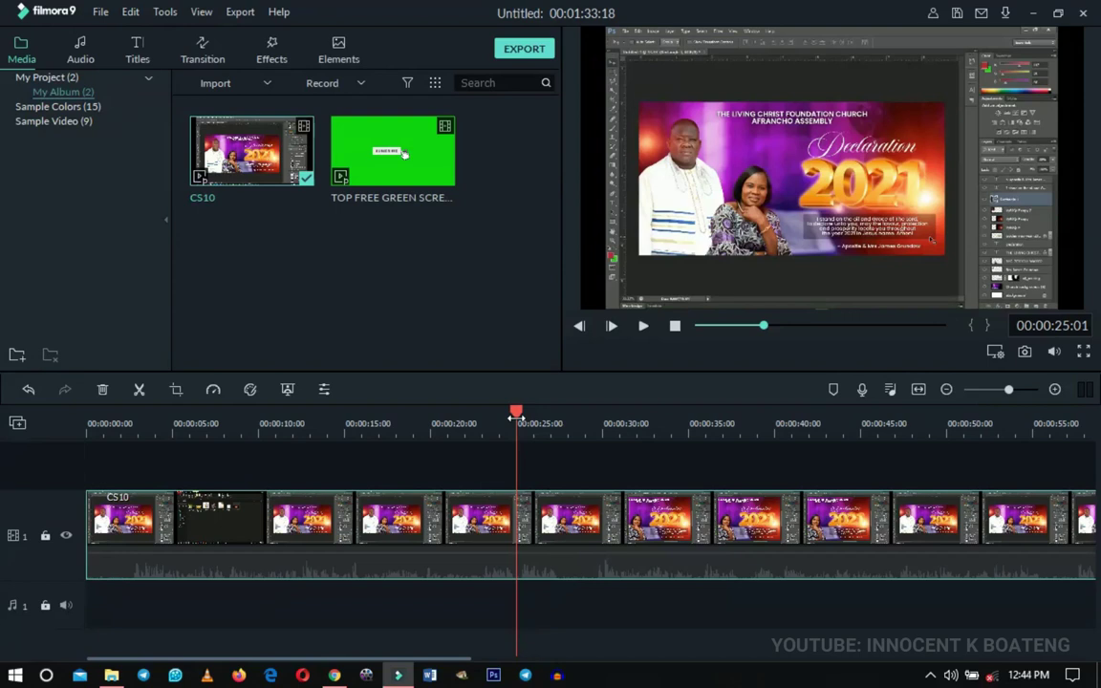
mouse_move(439, 189)
drag(435, 158, 434, 476)
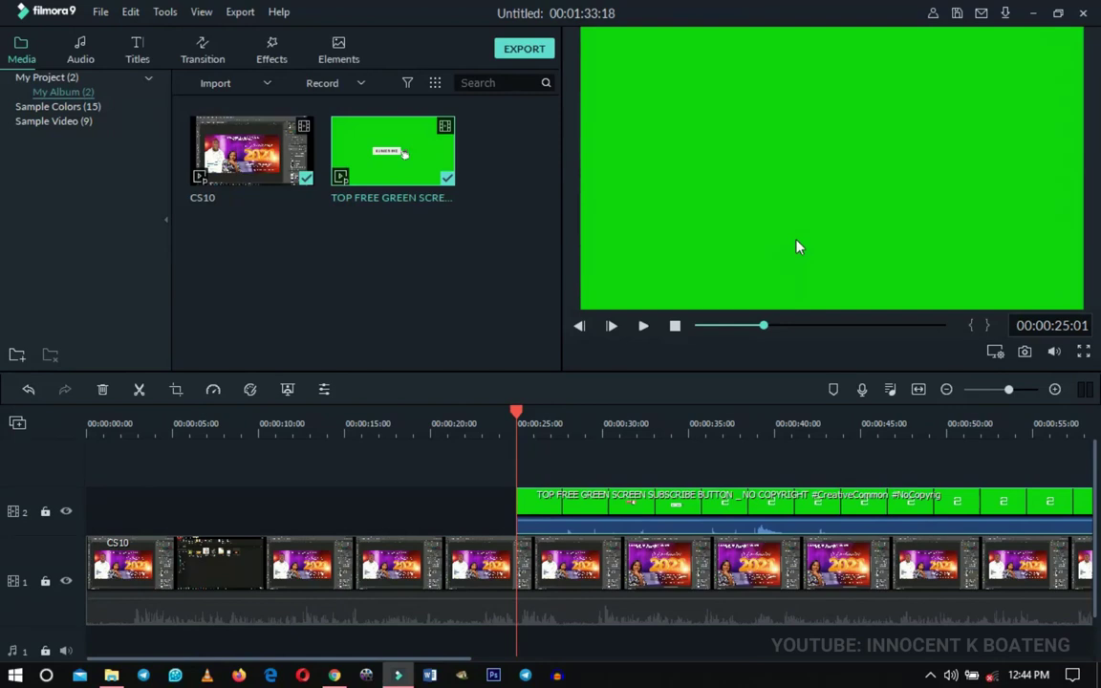
right_click(727, 516)
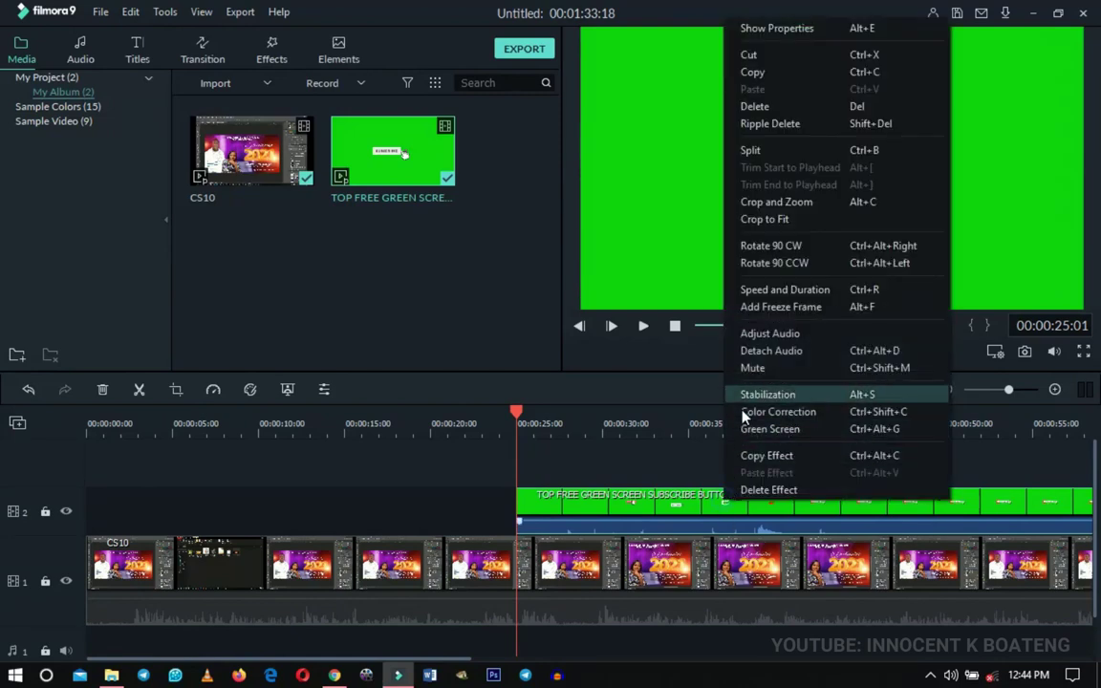
click(755, 369)
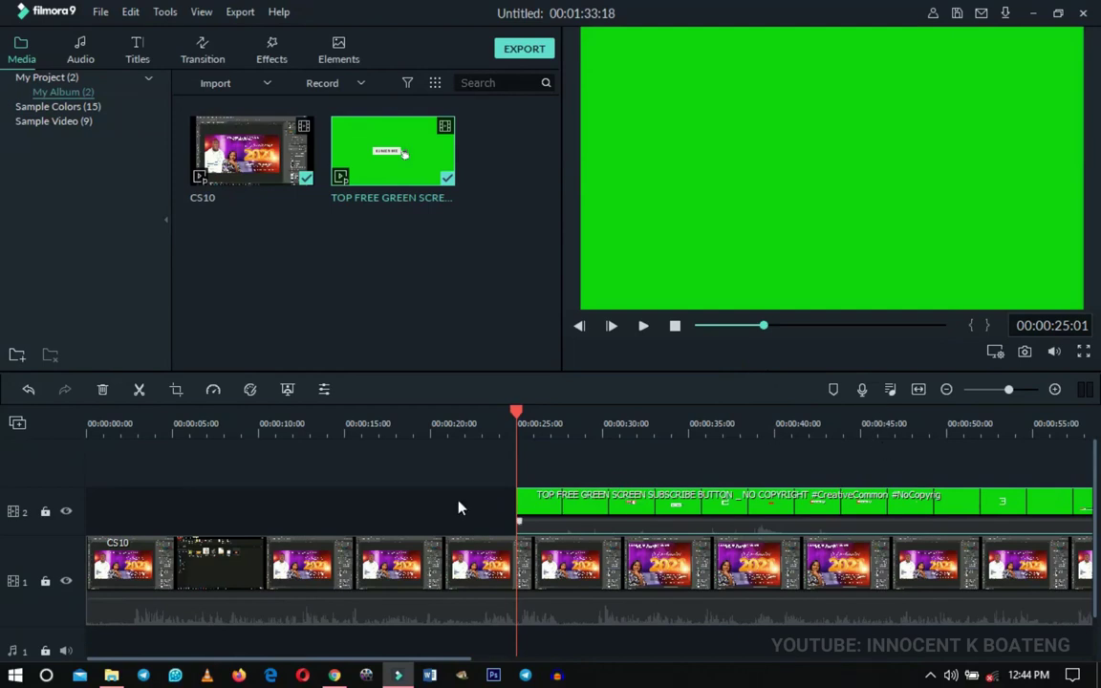
Switch to Chrome and select the YouTube query 'animated greenscreen youtube subscribe button'
click(337, 673)
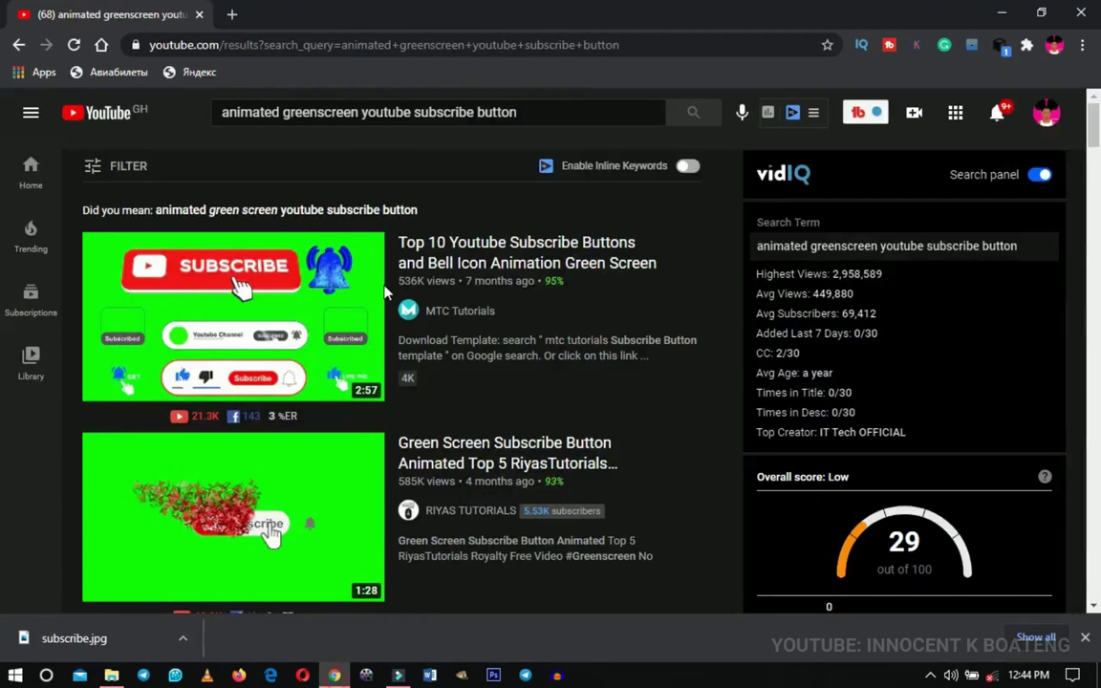
triple_click(293, 111)
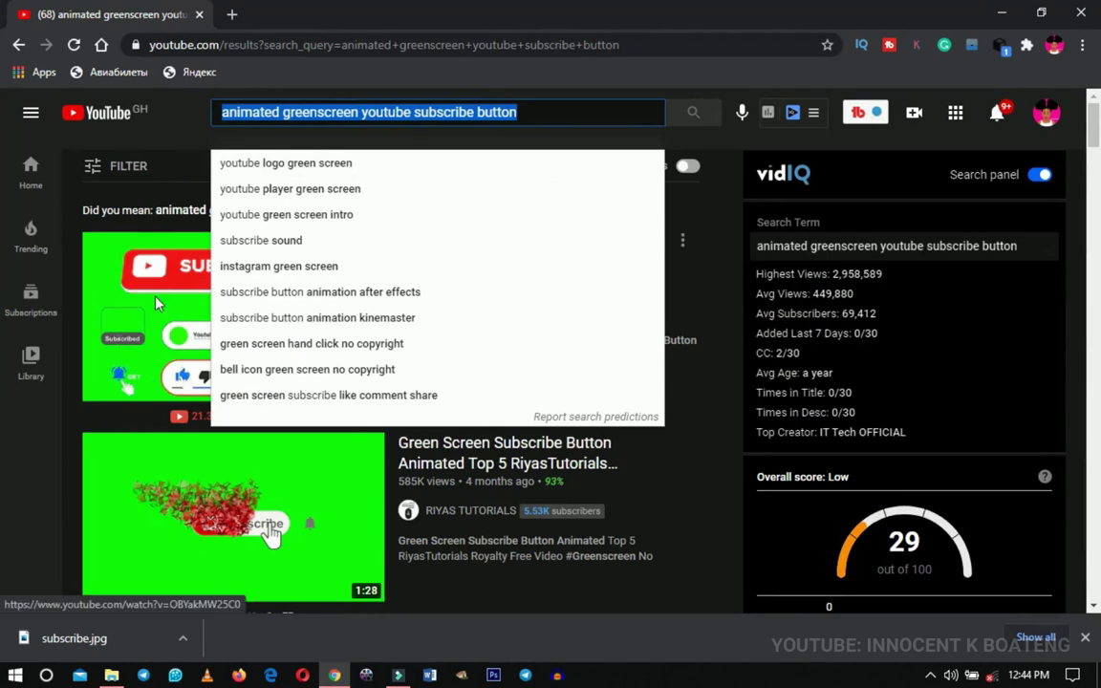
click(399, 675)
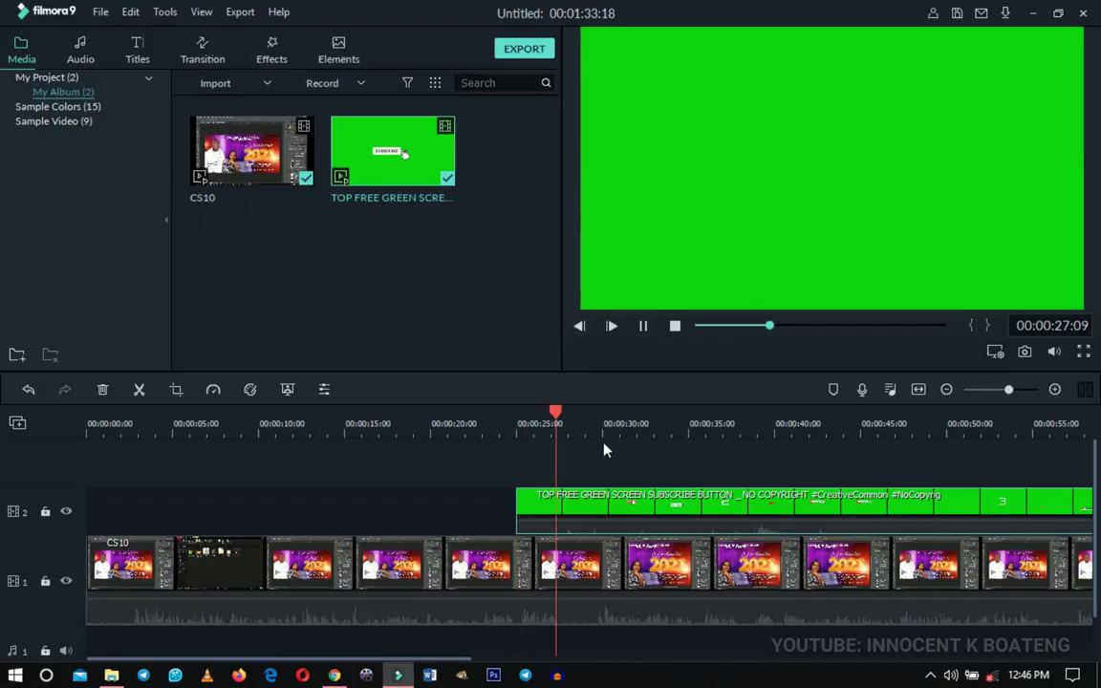
click(609, 425)
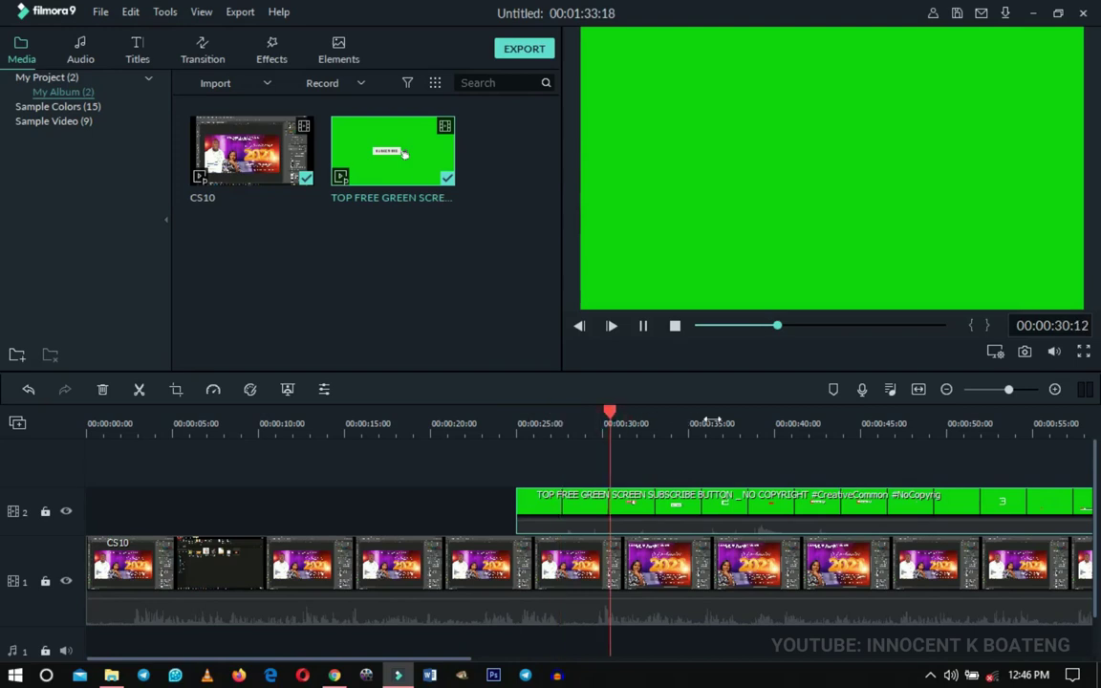
key(space)
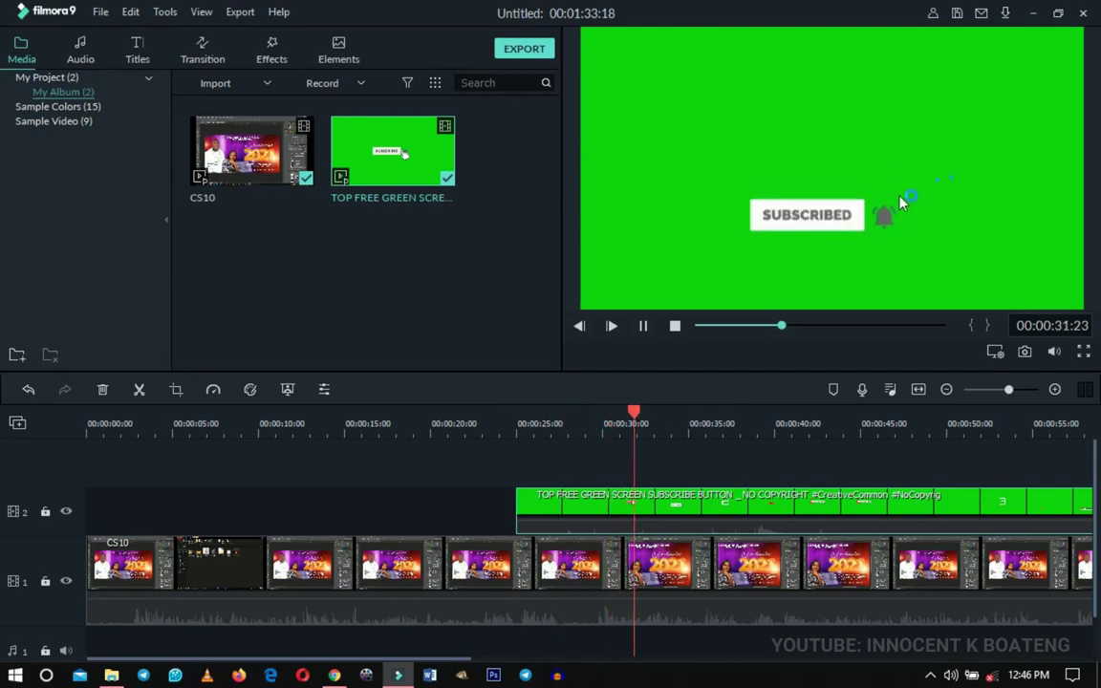
key(space)
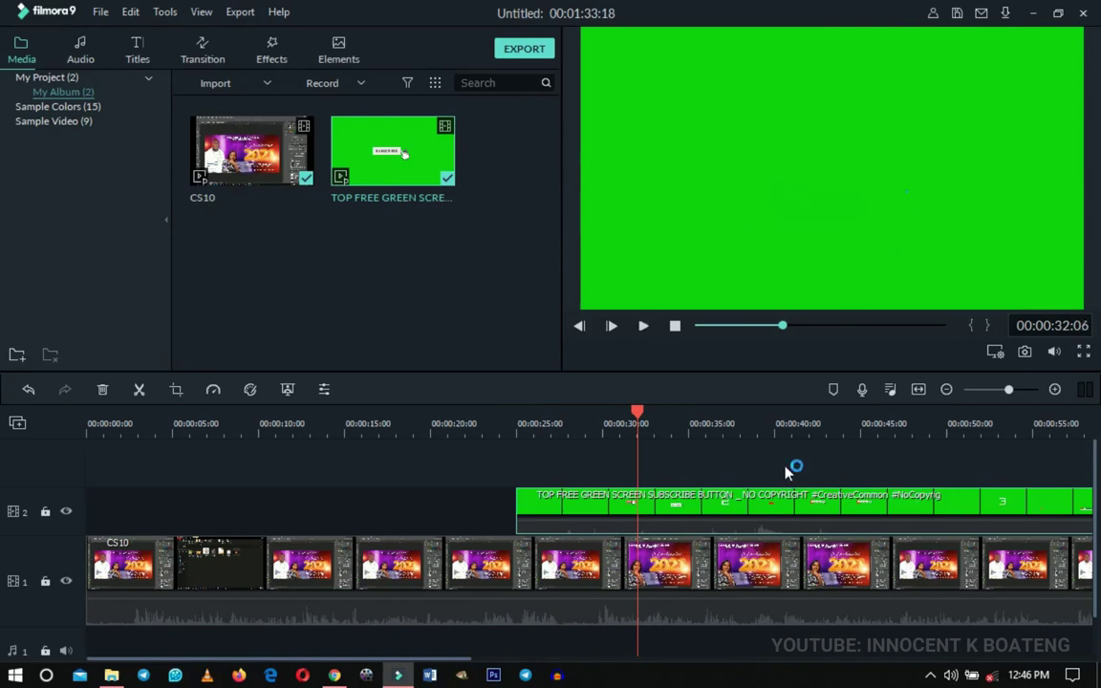
click(702, 424)
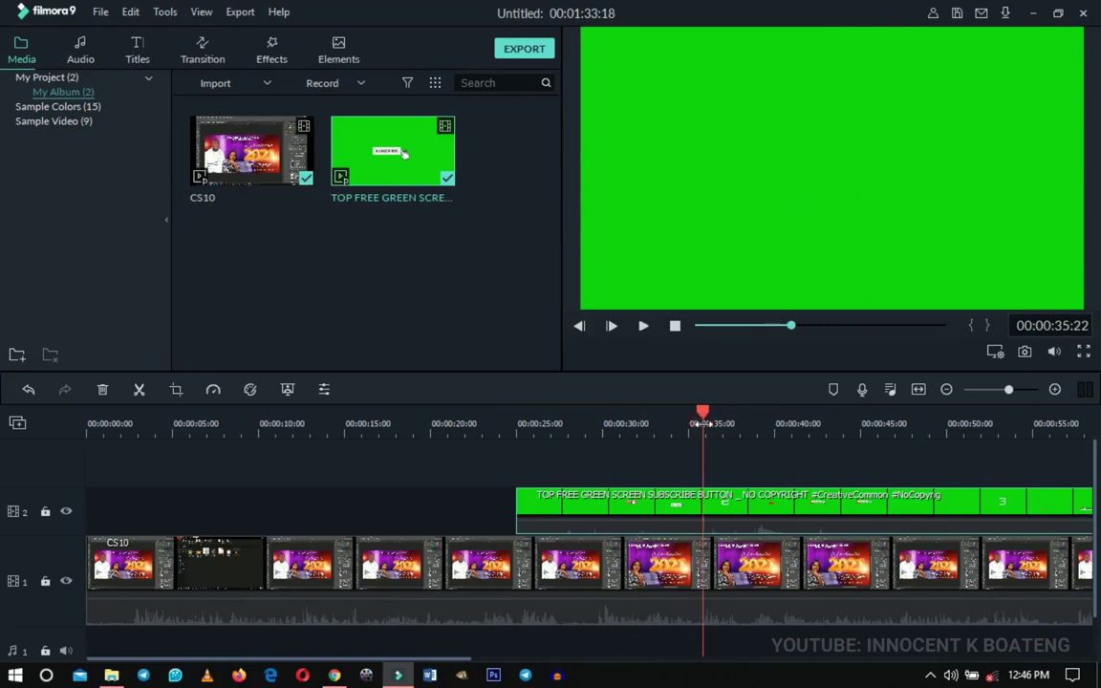
key(space)
key(space)
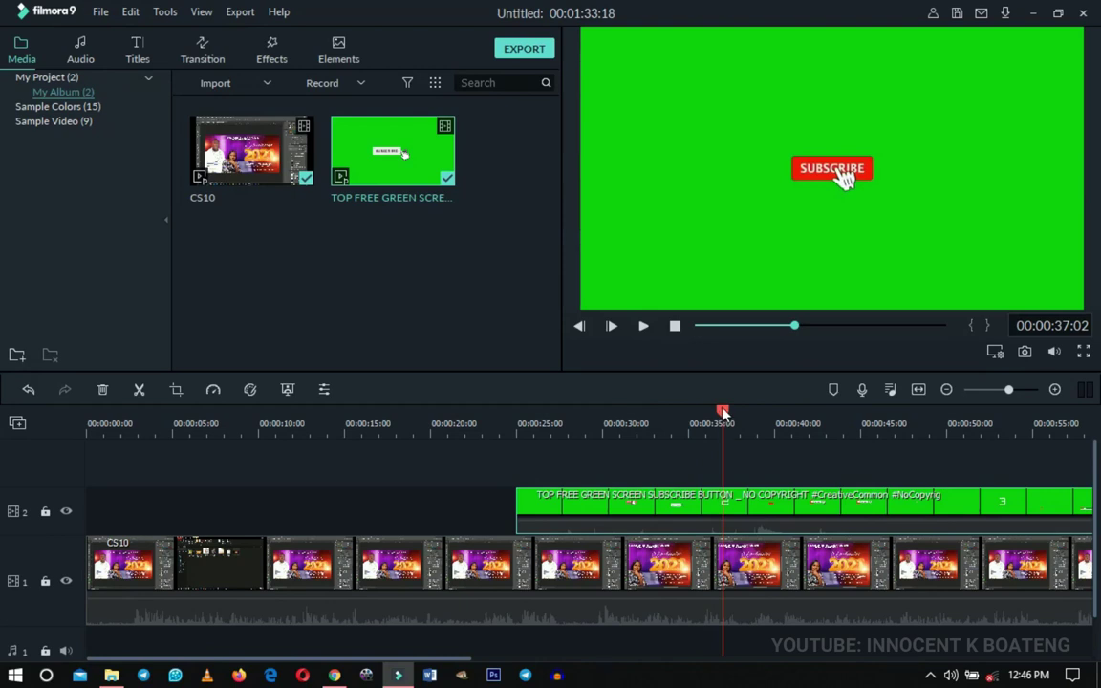
drag(723, 424, 699, 413)
click(668, 504)
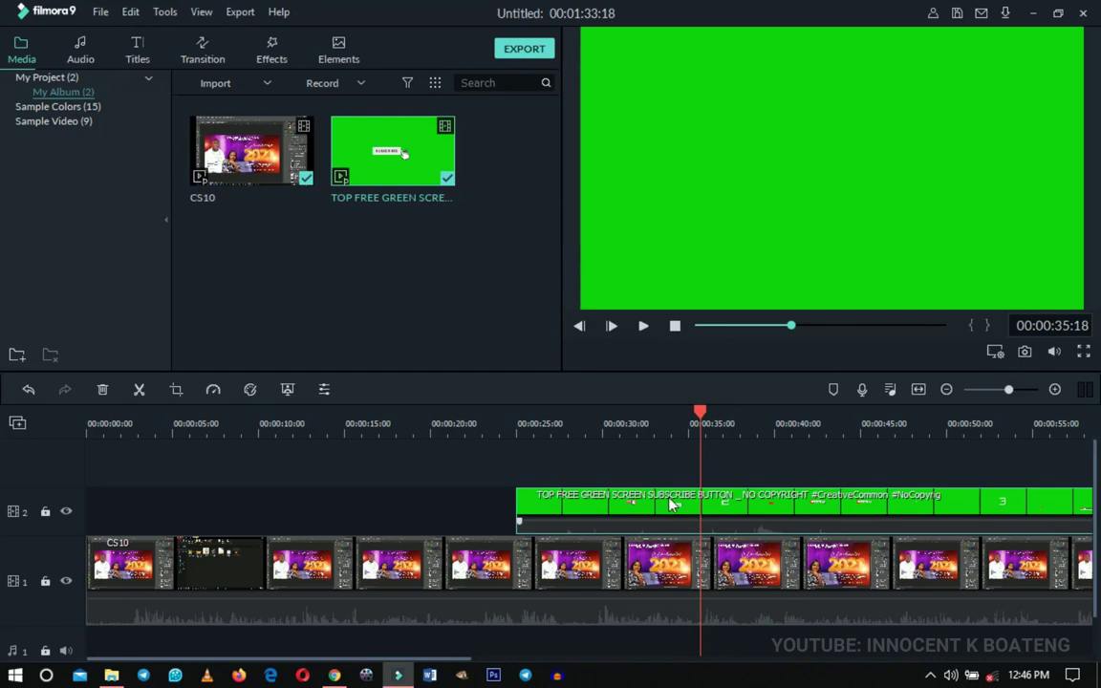
click(642, 566)
Split the green clip at the playhead and ripple-delete the first piece
click(138, 391)
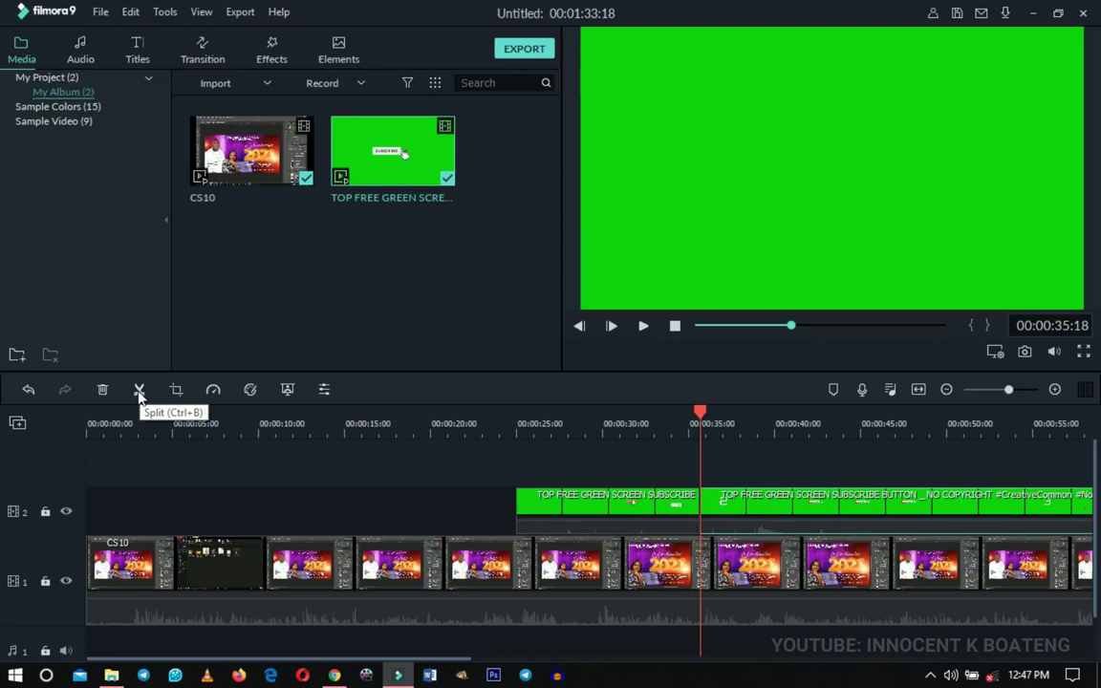
click(649, 505)
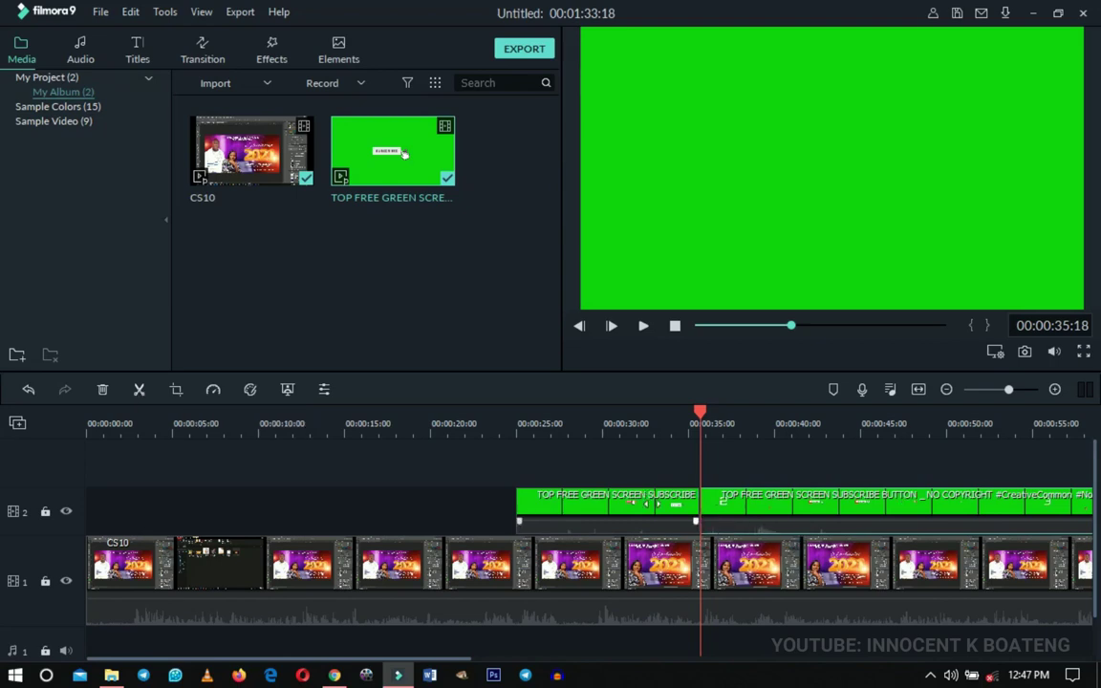
right_click(650, 504)
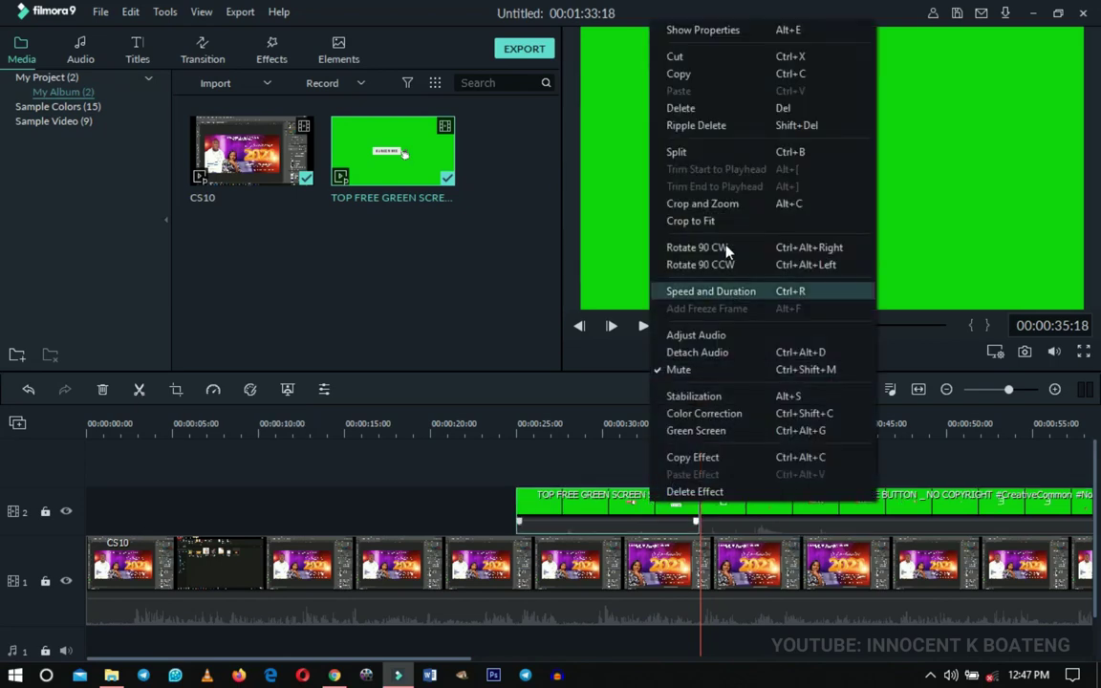
click(696, 125)
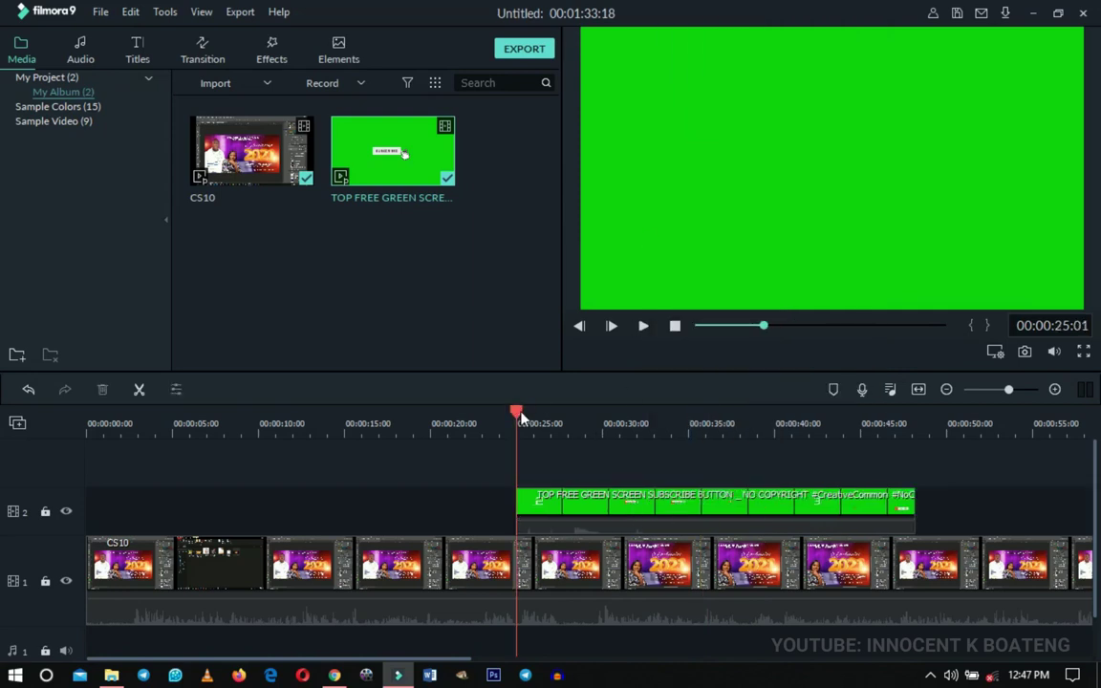
Preview the overlay, split it at about 33 seconds and delete the trailing piece
drag(519, 418, 633, 425)
key(space)
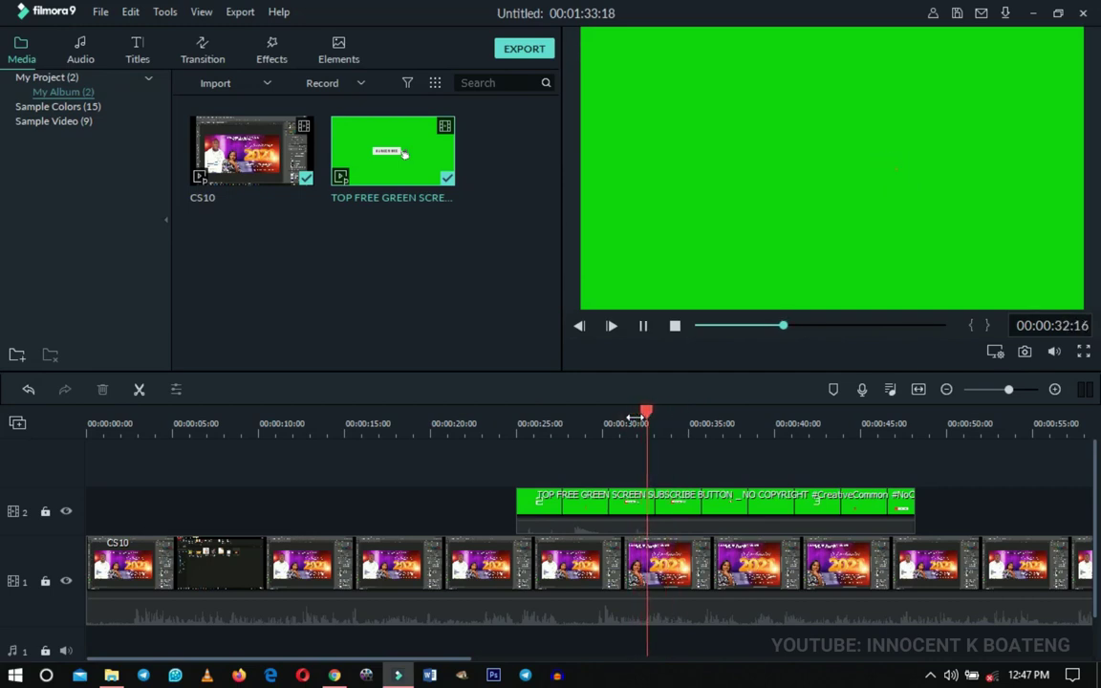
key(space)
click(672, 503)
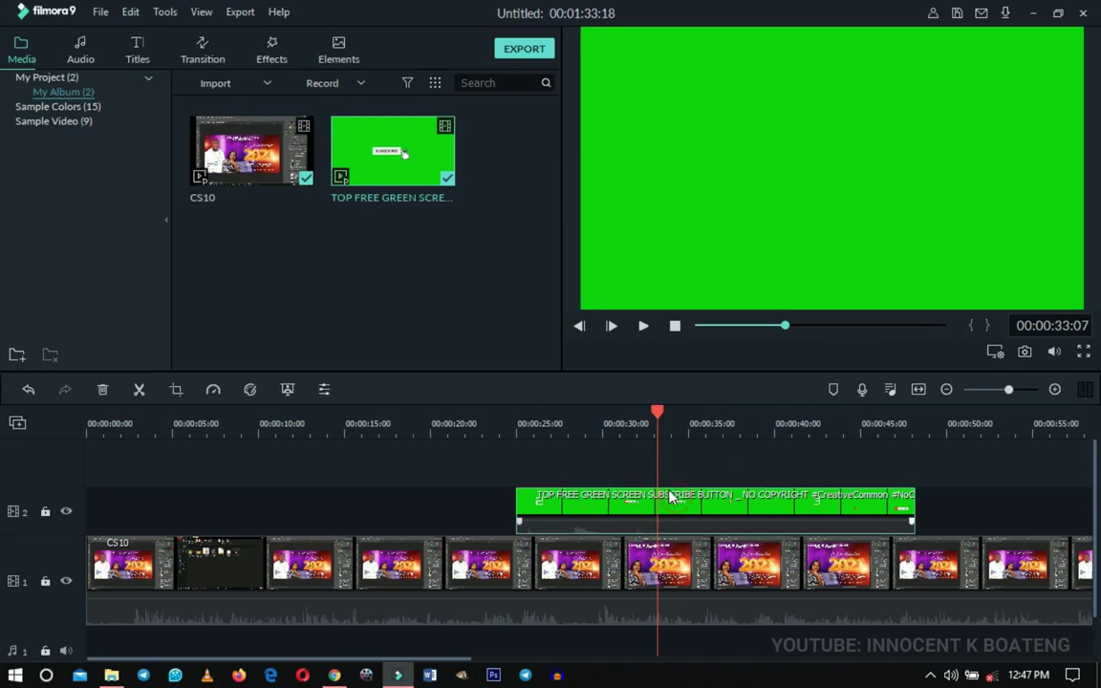
key(ctrl+b)
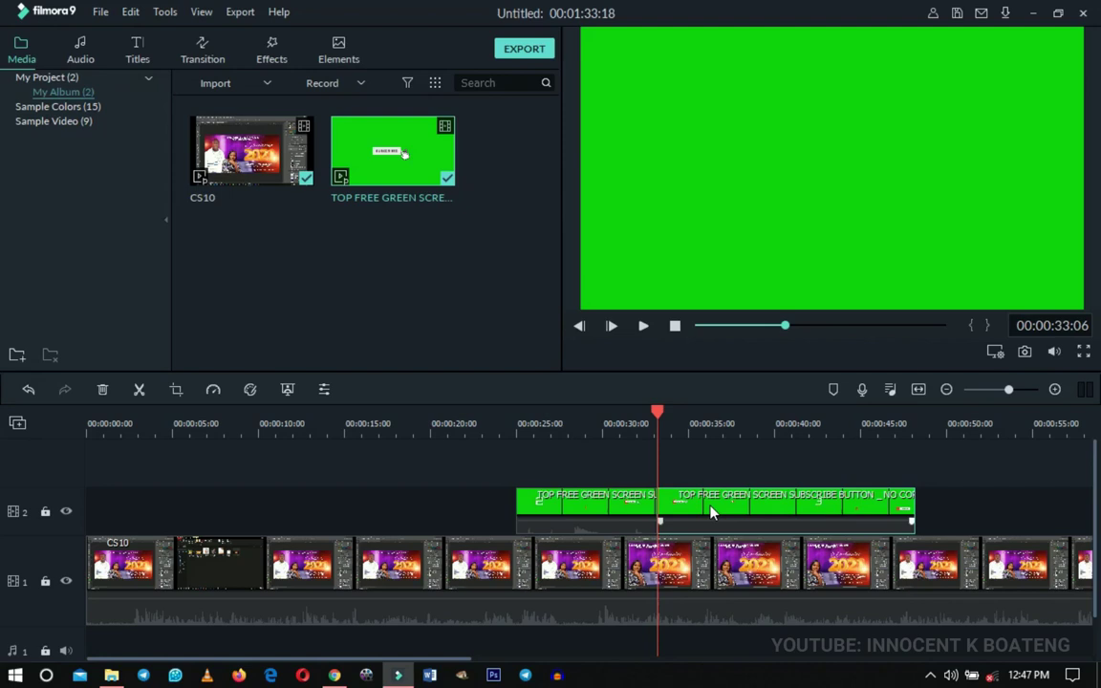
right_click(710, 513)
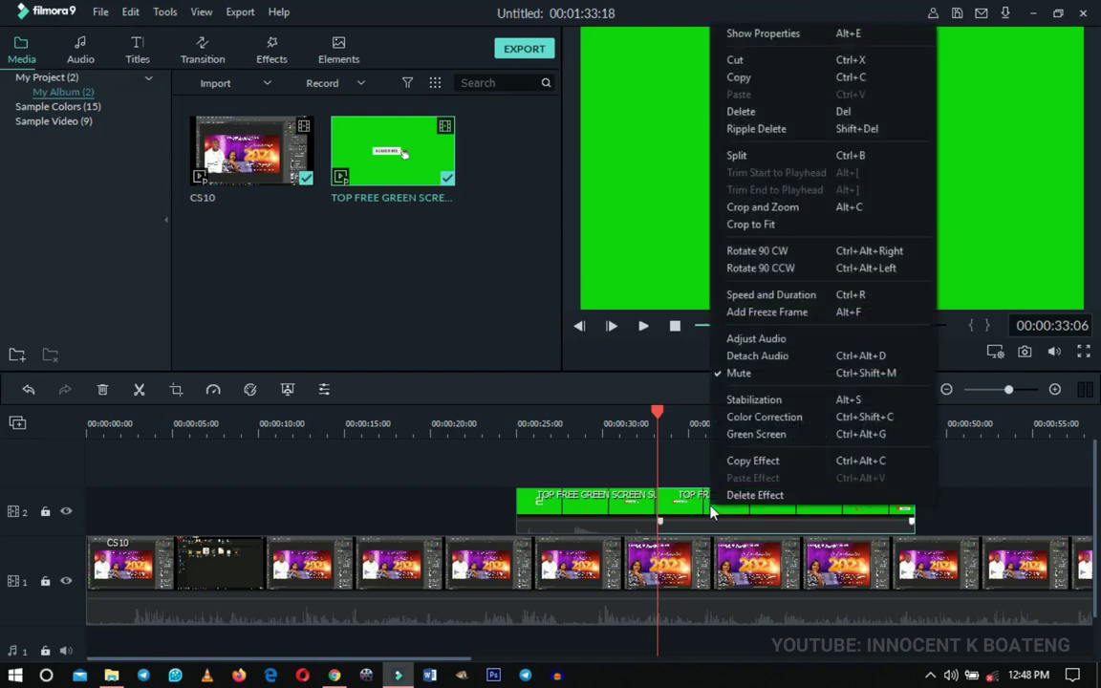
click(740, 111)
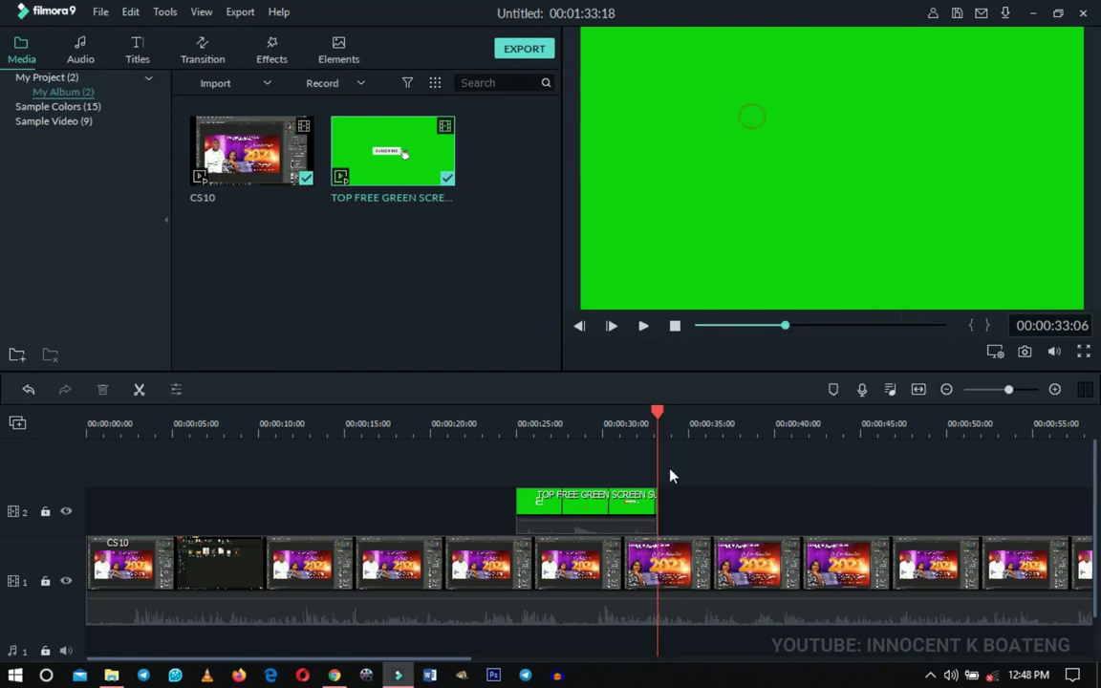
Return the playhead to 25:18 and select the remaining green subscribe clip
drag(657, 421, 549, 442)
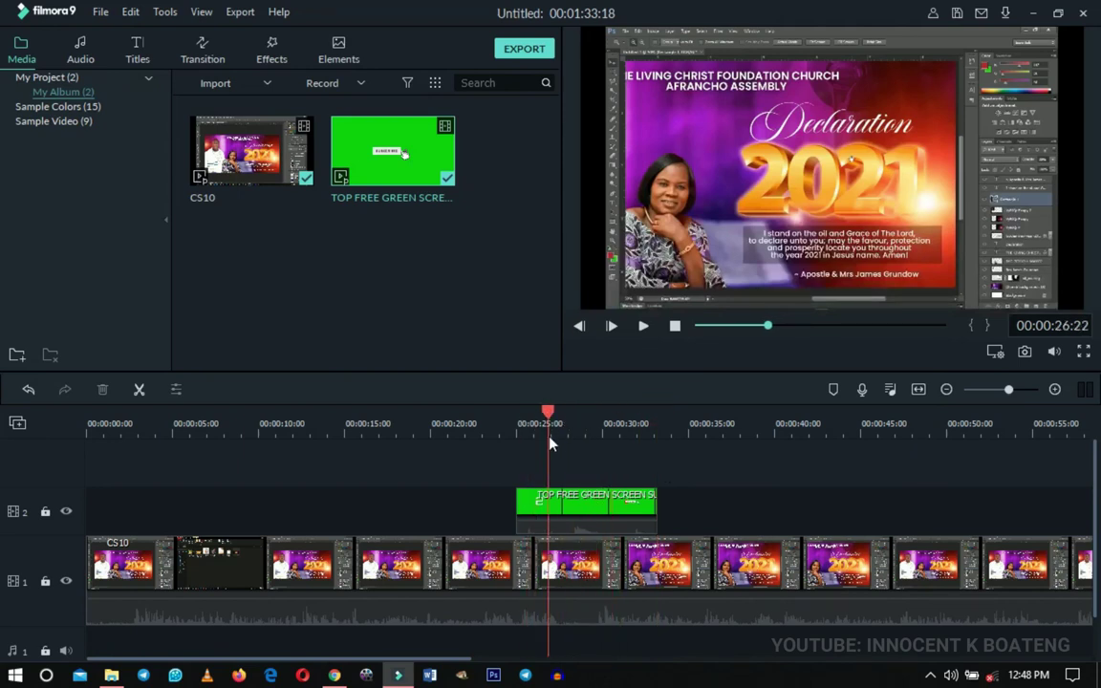
click(532, 420)
click(530, 420)
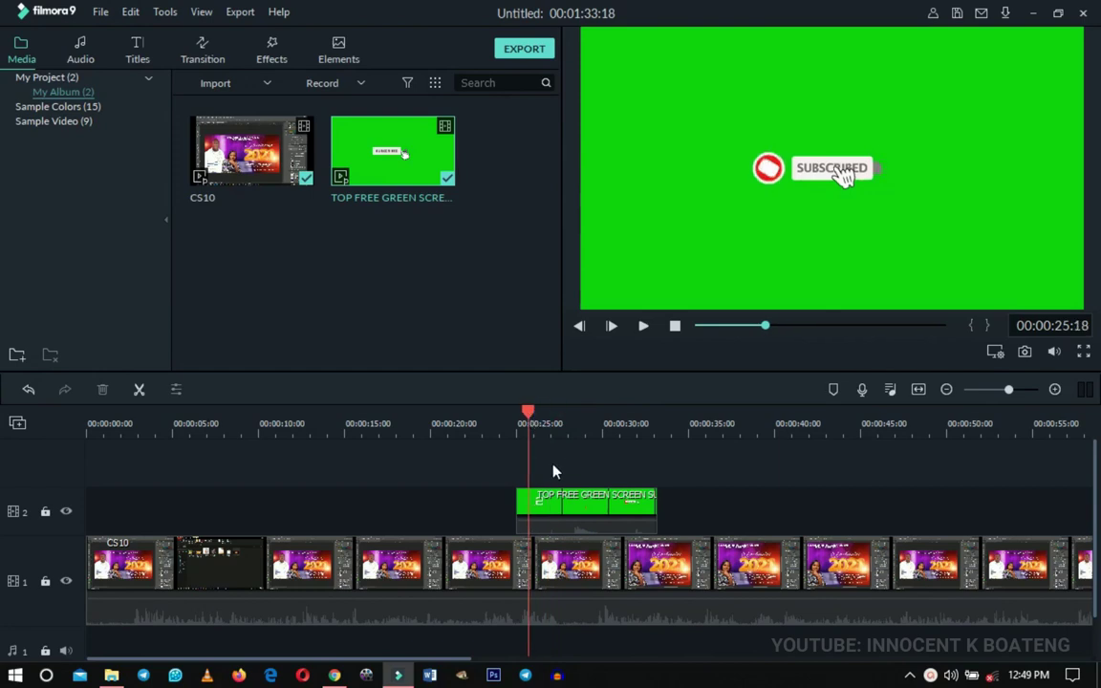
click(590, 514)
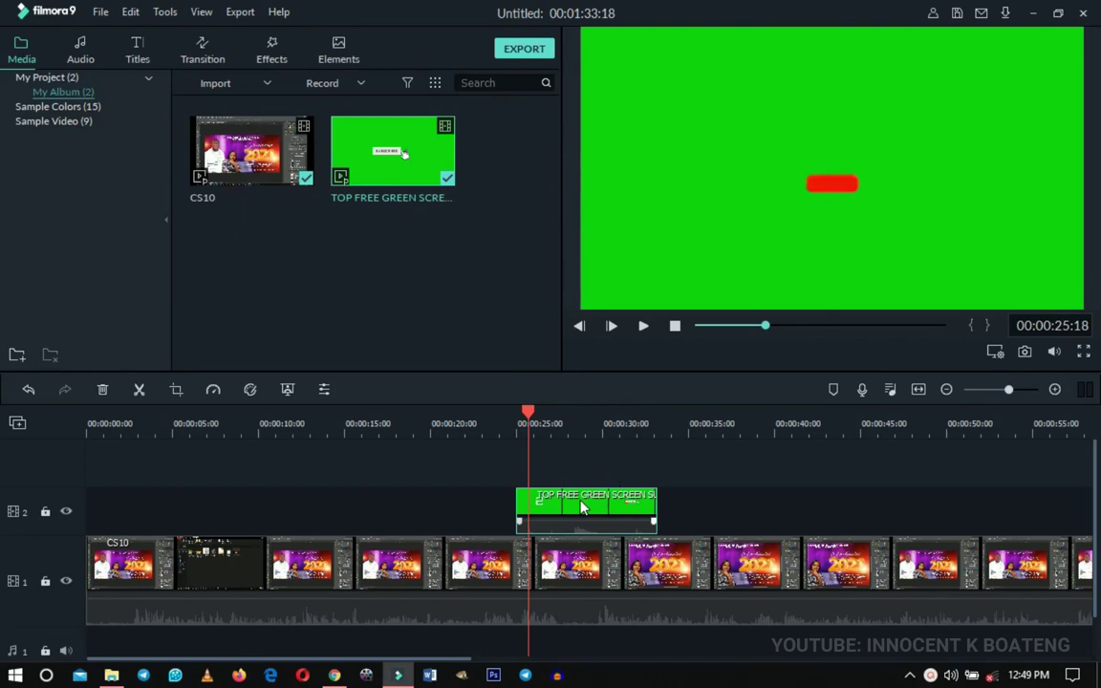
Apply Green Screen to the subscribe clip, enabling Chroma Key with tolerance 50 and feather 2.00
right_click(583, 507)
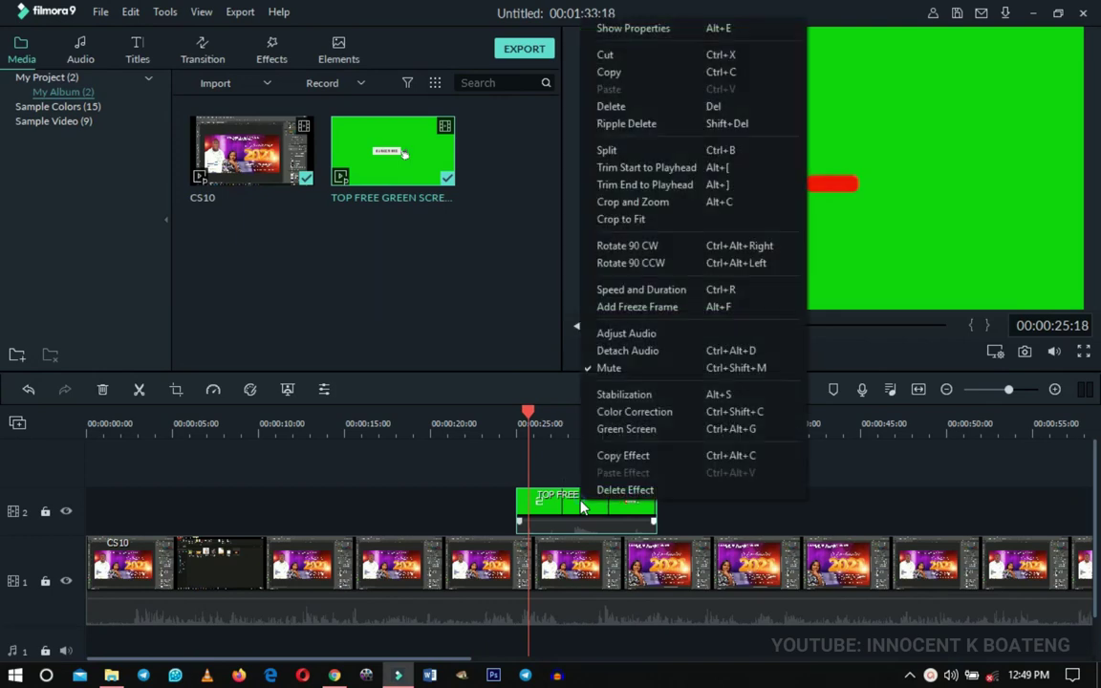
click(666, 433)
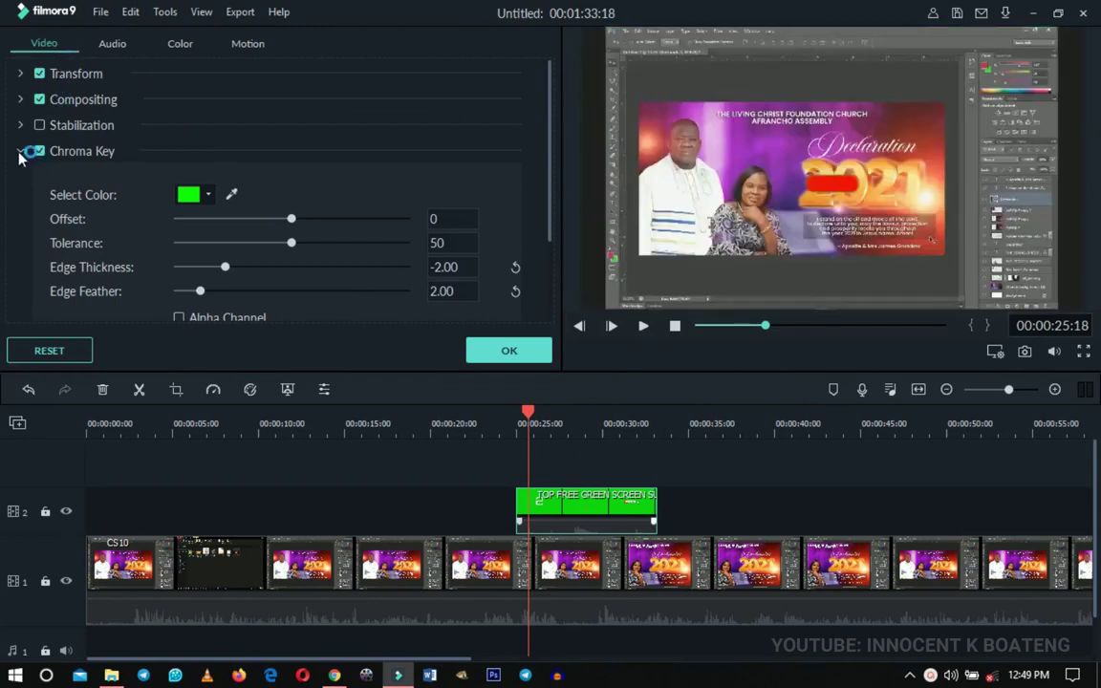
click(20, 153)
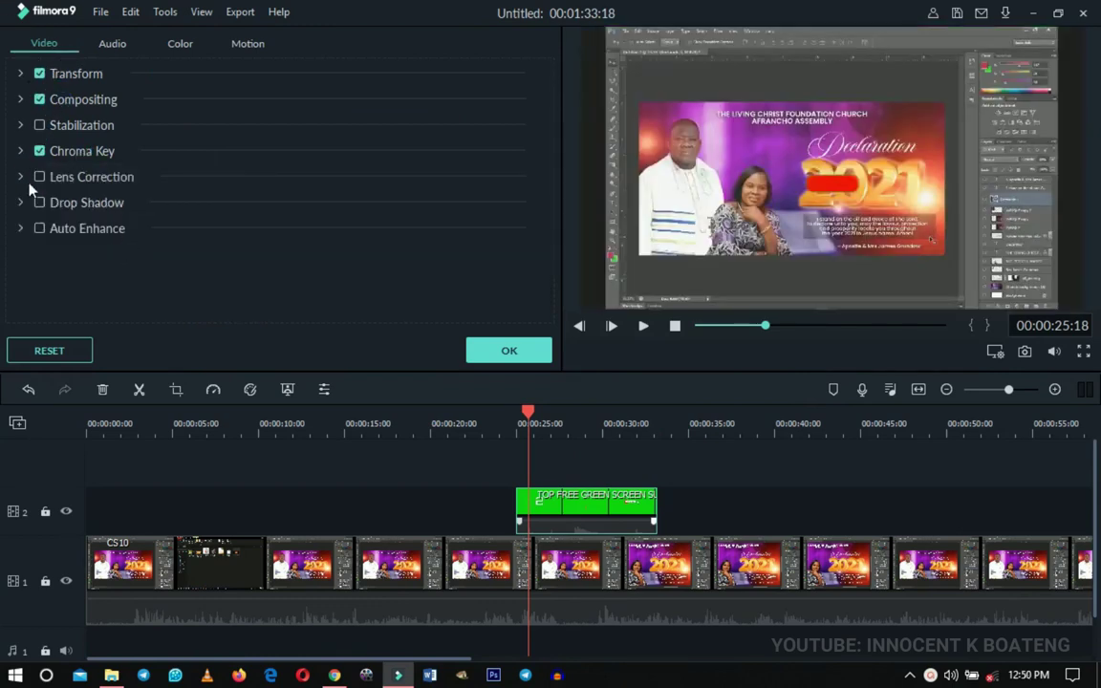
click(19, 152)
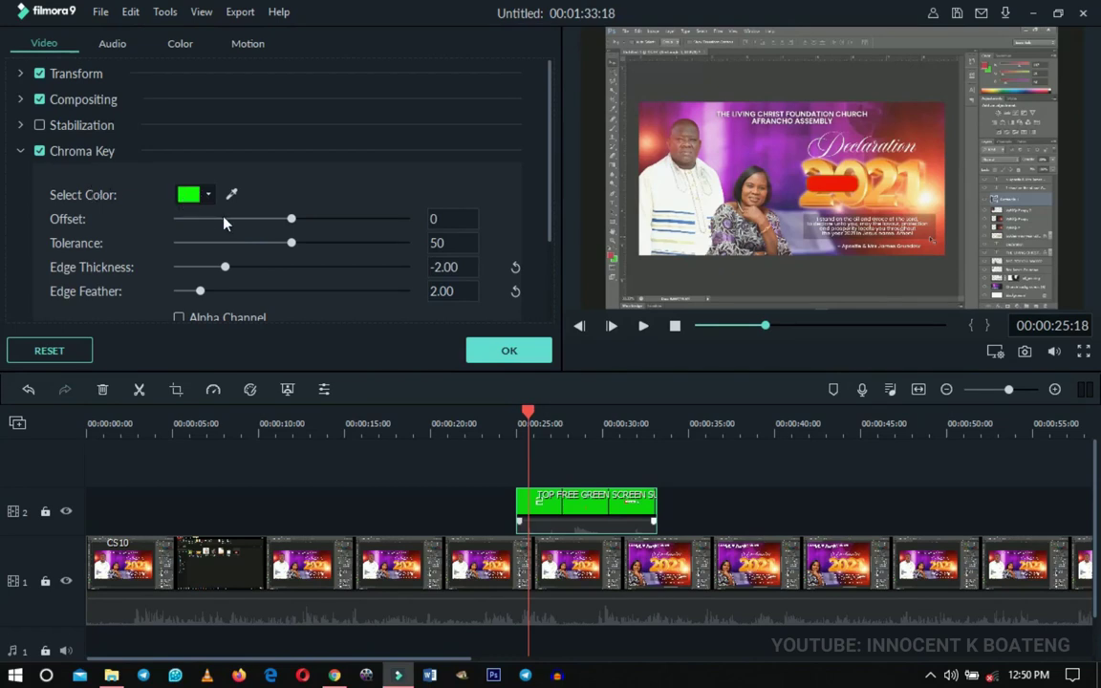
At 28:10, raise the Chroma Key Offset to 10 and confirm with OK
click(573, 430)
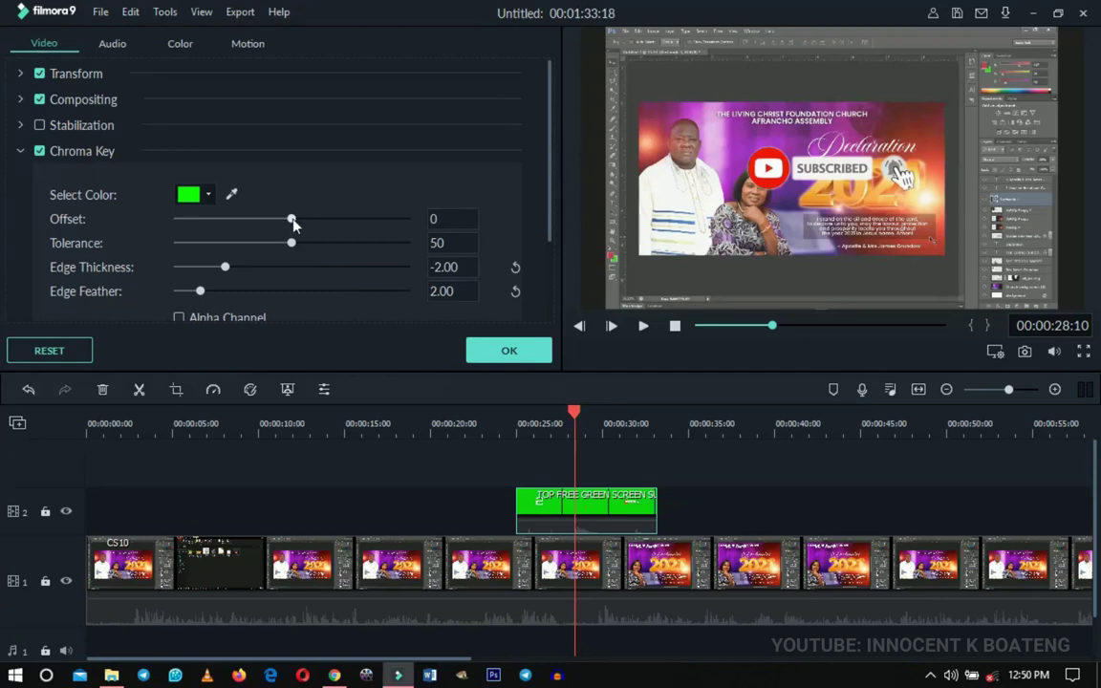
drag(292, 220, 302, 220)
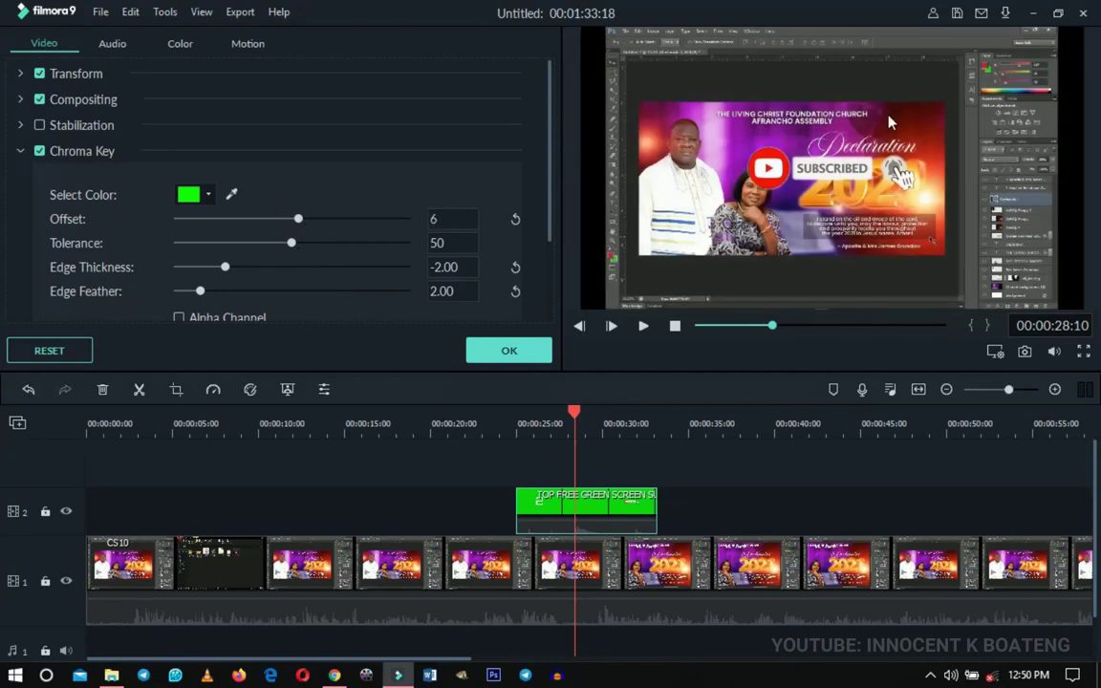
click(304, 219)
click(535, 347)
click(514, 413)
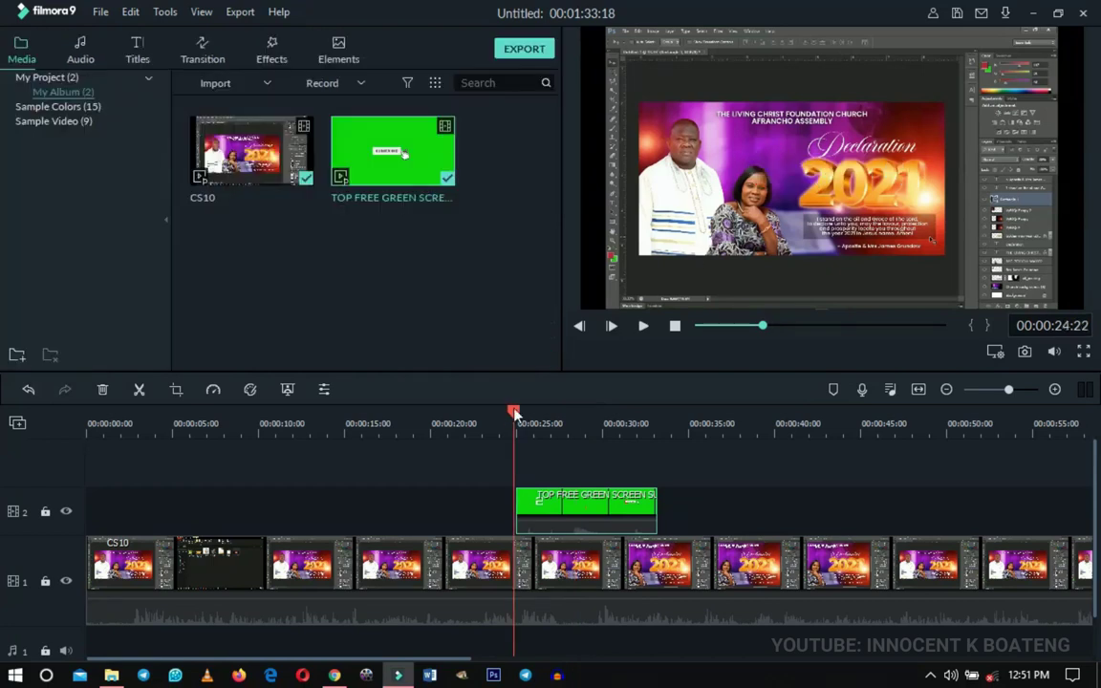
key(space)
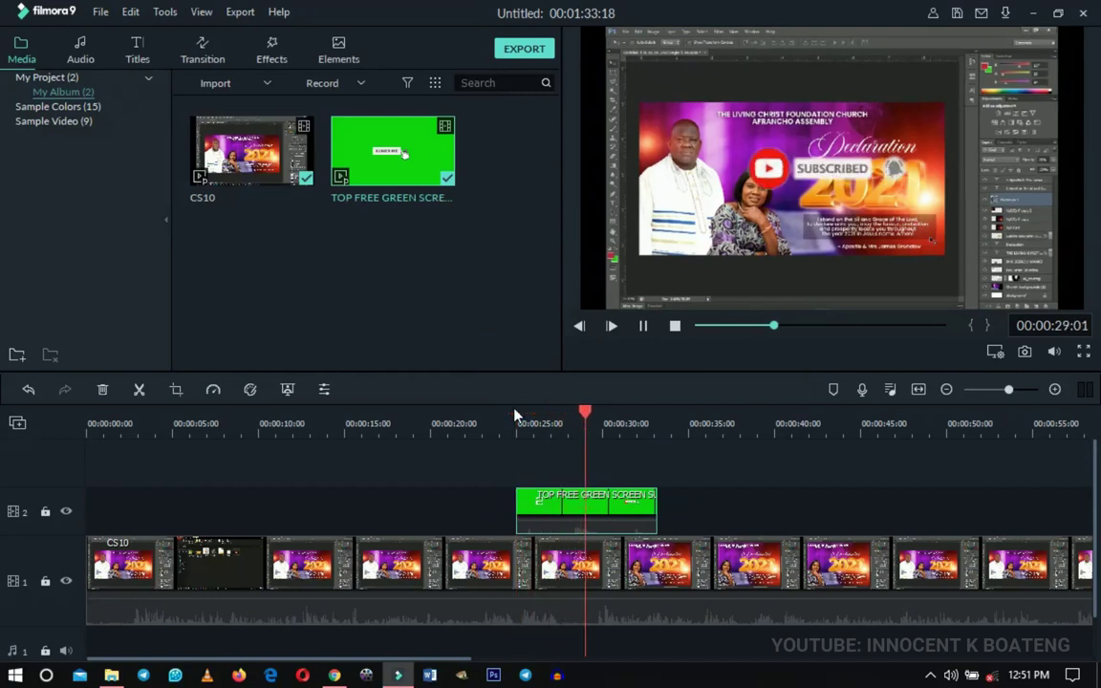
key(space)
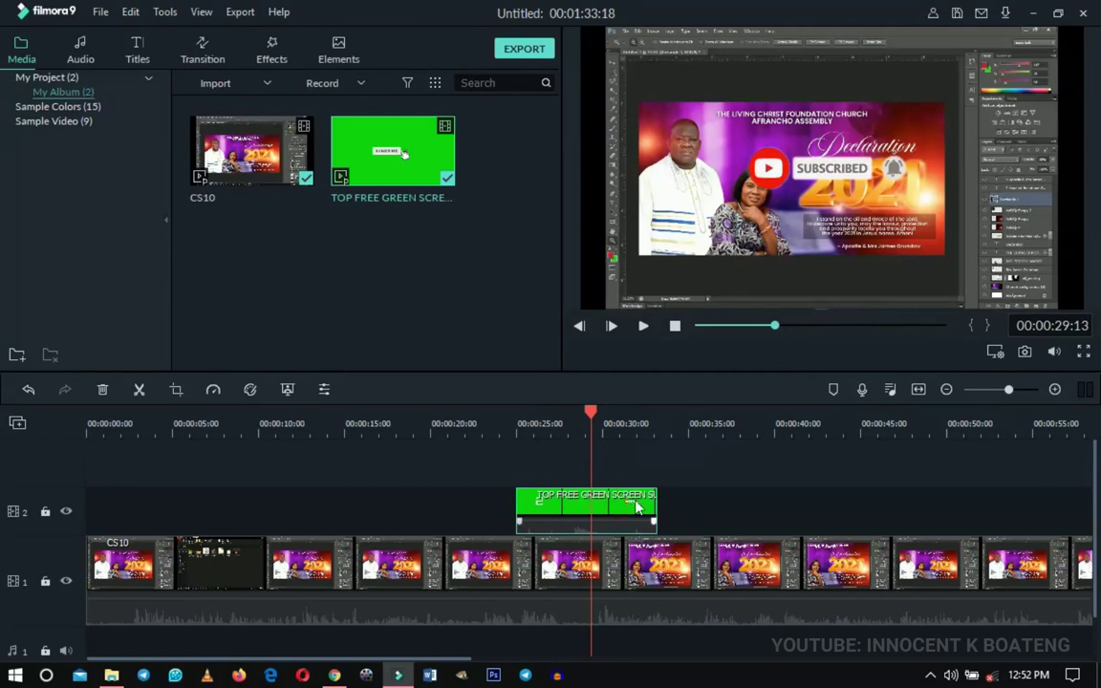
double_click(820, 168)
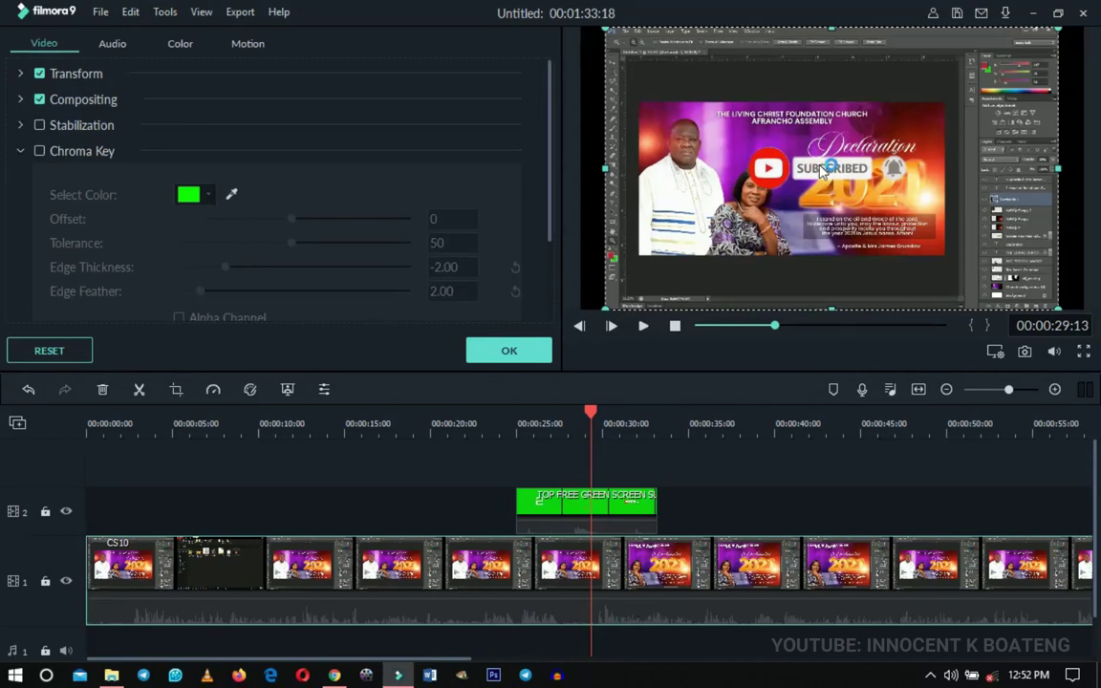
Move and shrink the subscribe overlay into the bottom-right corner of the frame, then confirm
drag(820, 168, 953, 273)
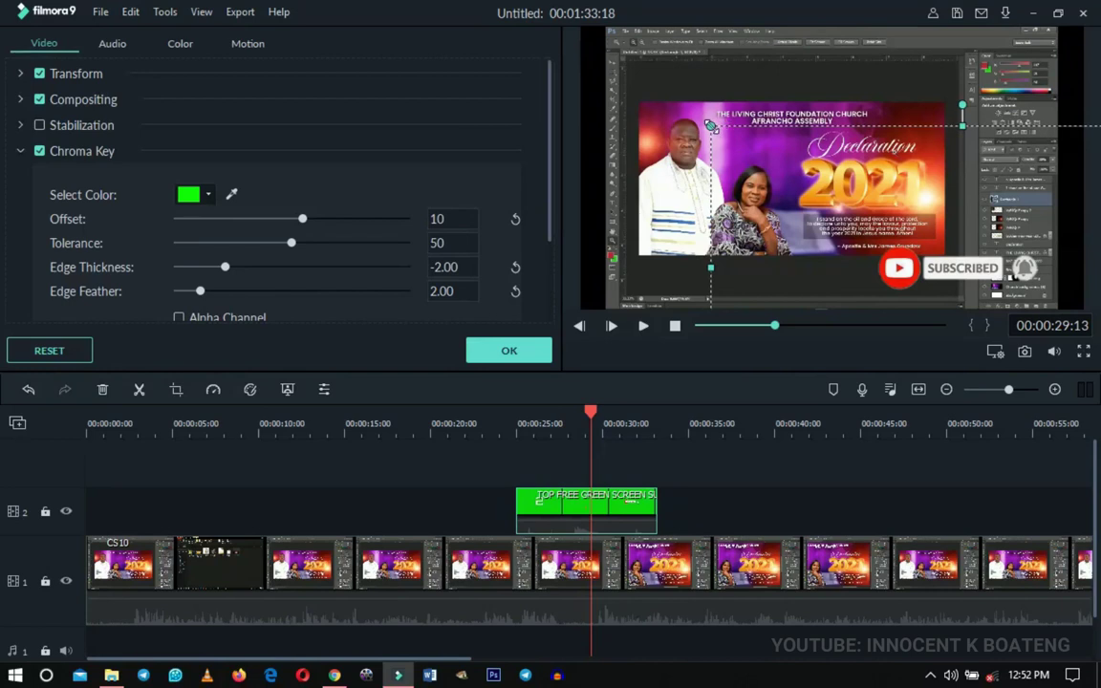
drag(709, 125, 841, 182)
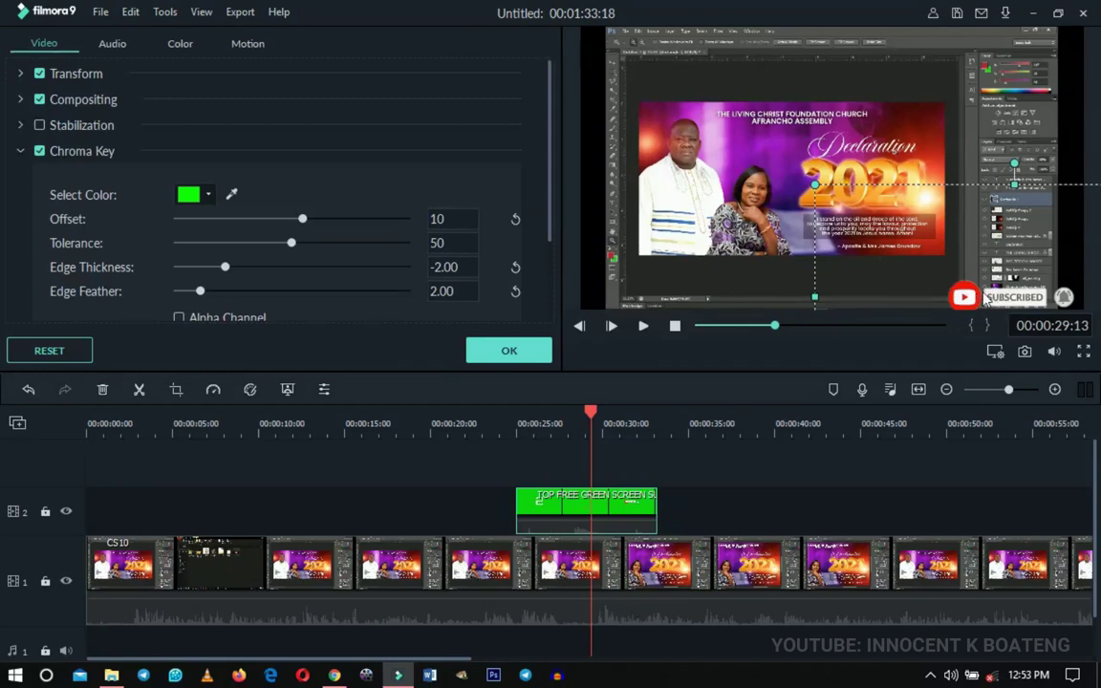
click(529, 356)
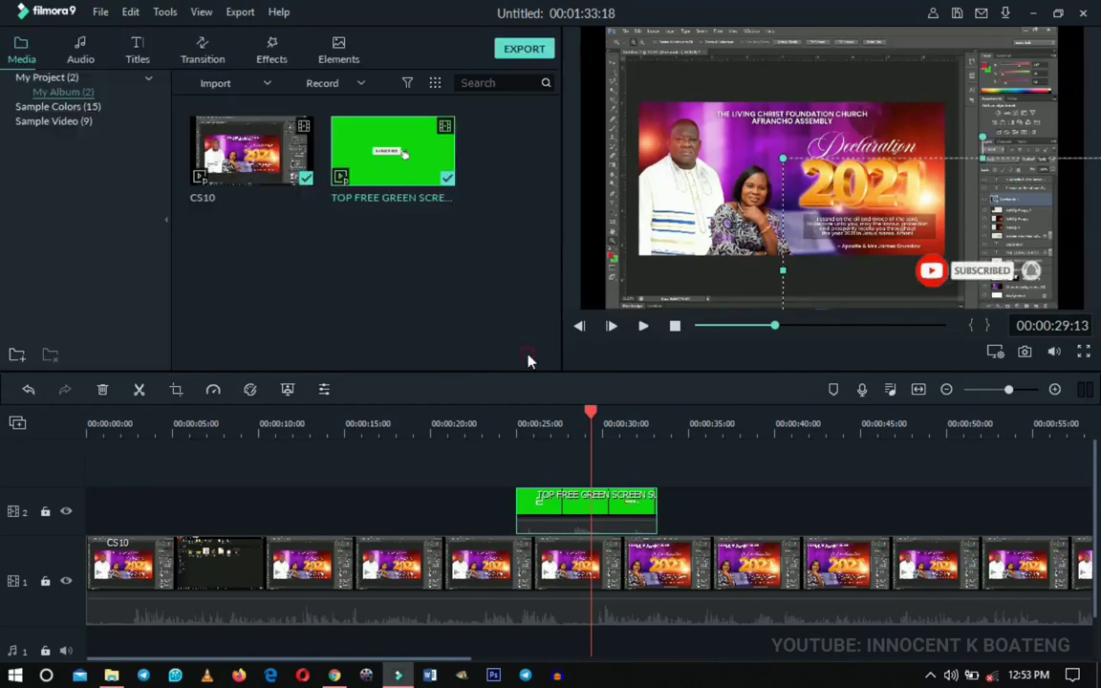
Mute the green subscribe clip and play the tutorial from 00:24:01
right_click(564, 517)
click(613, 378)
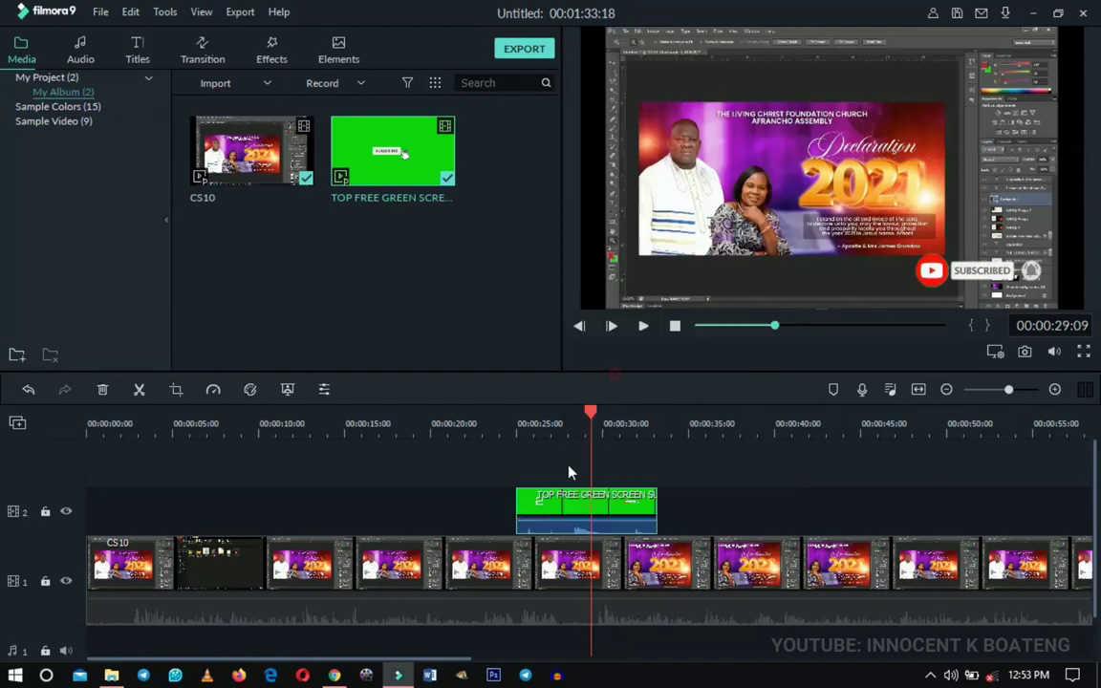
click(514, 413)
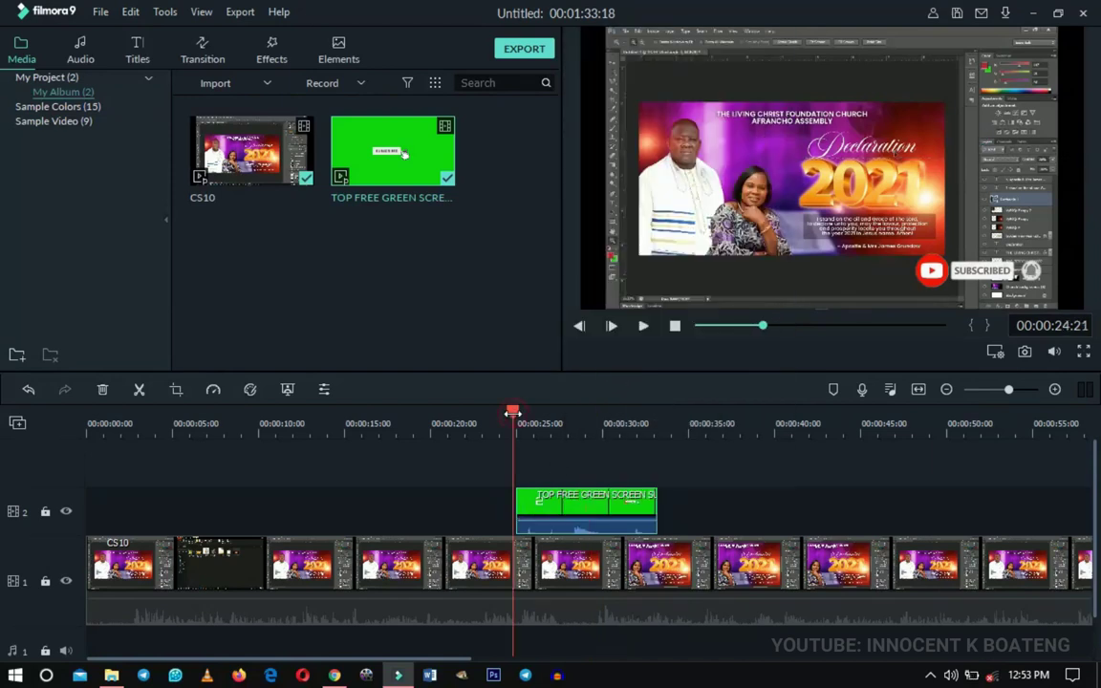
drag(513, 412, 500, 418)
key(space)
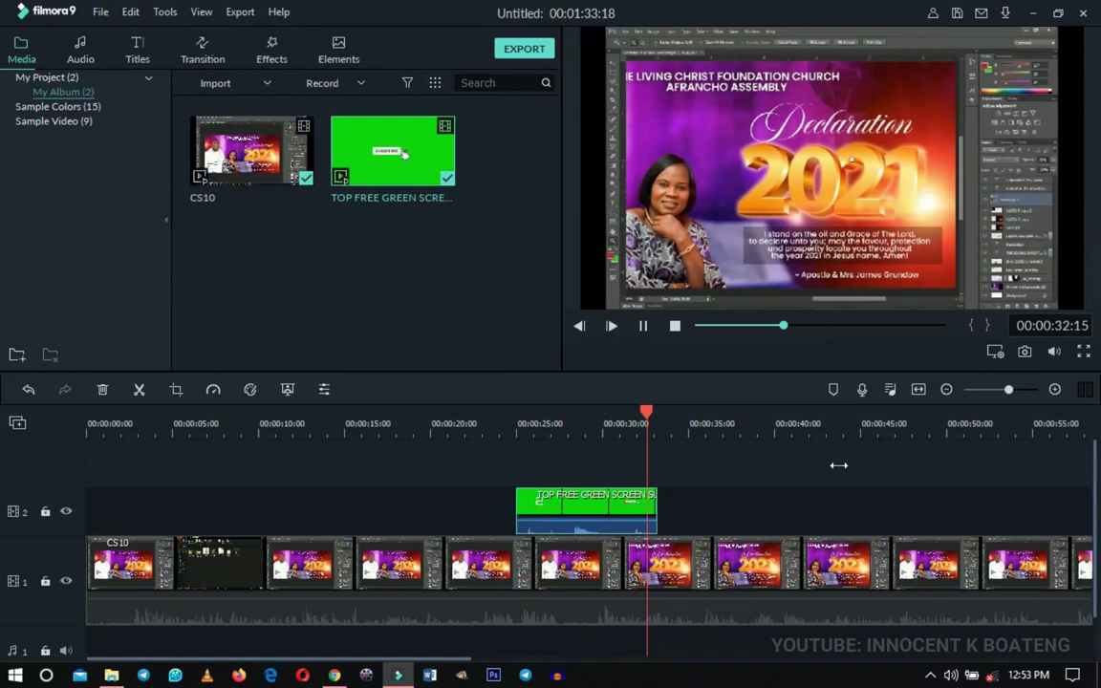
Stop playback and paste a copy of the subscribe clip near 00:54 on track 2
key(space)
scroll(685, 434, down, 1)
scroll(685, 434, down, 3)
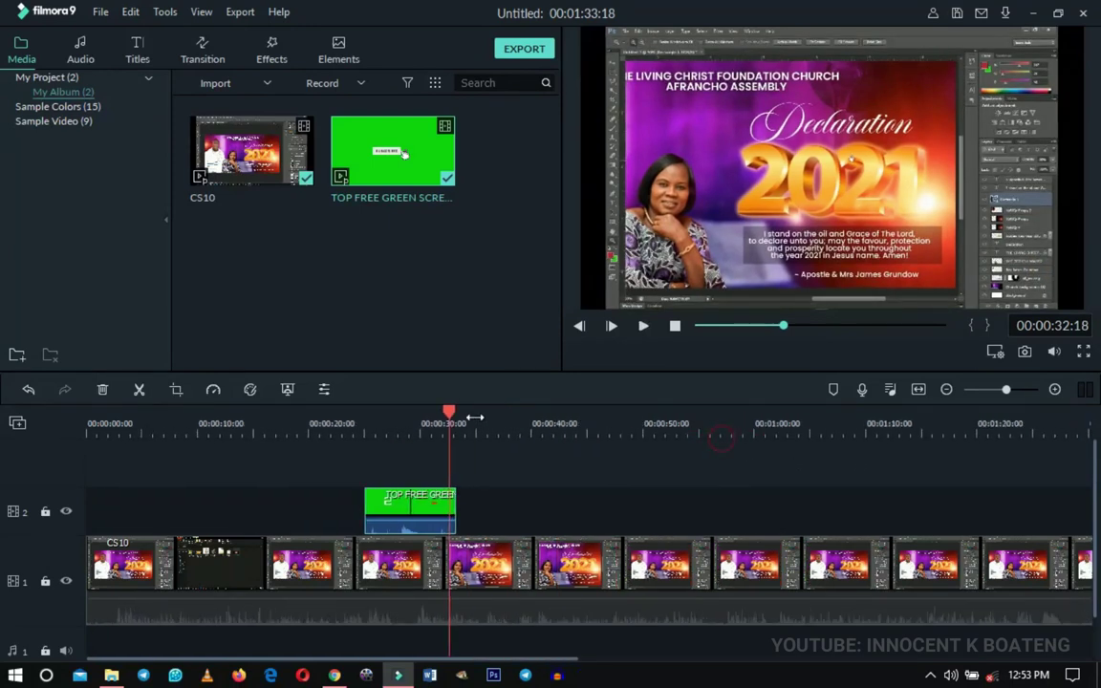
scroll(443, 413, up, 2)
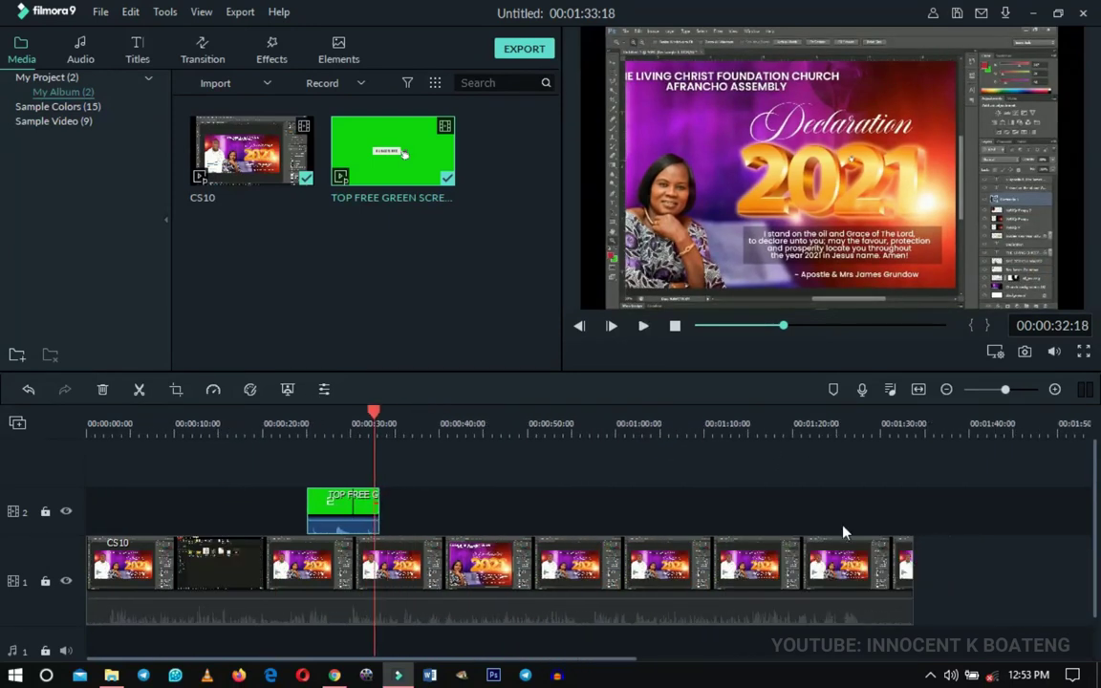
click(338, 430)
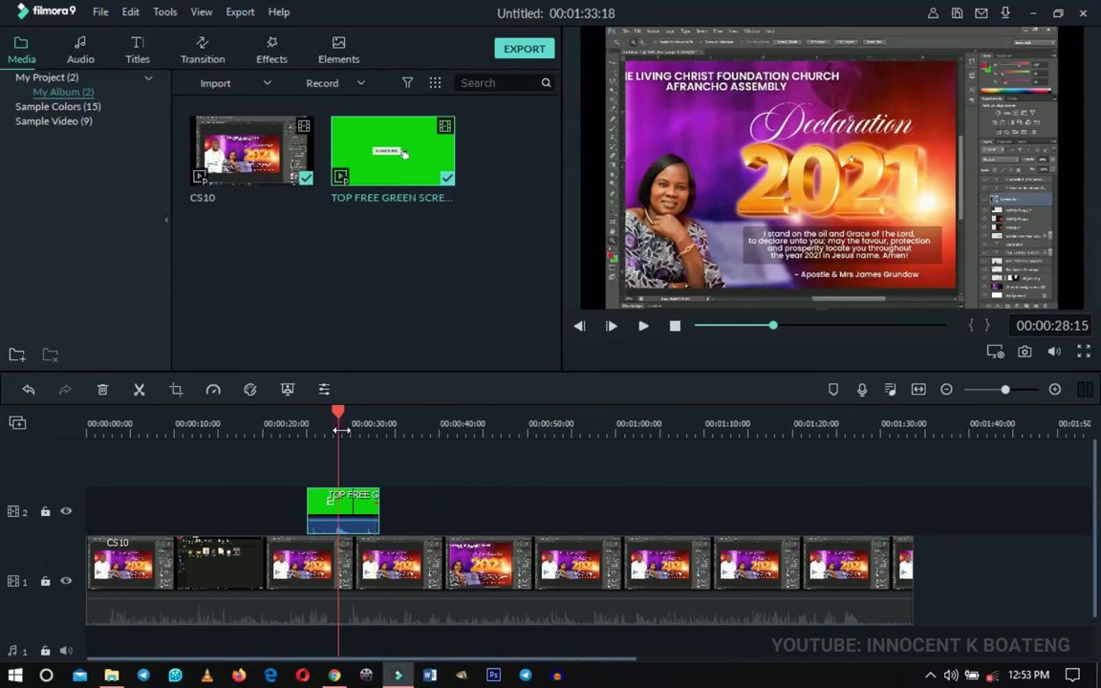
click(347, 506)
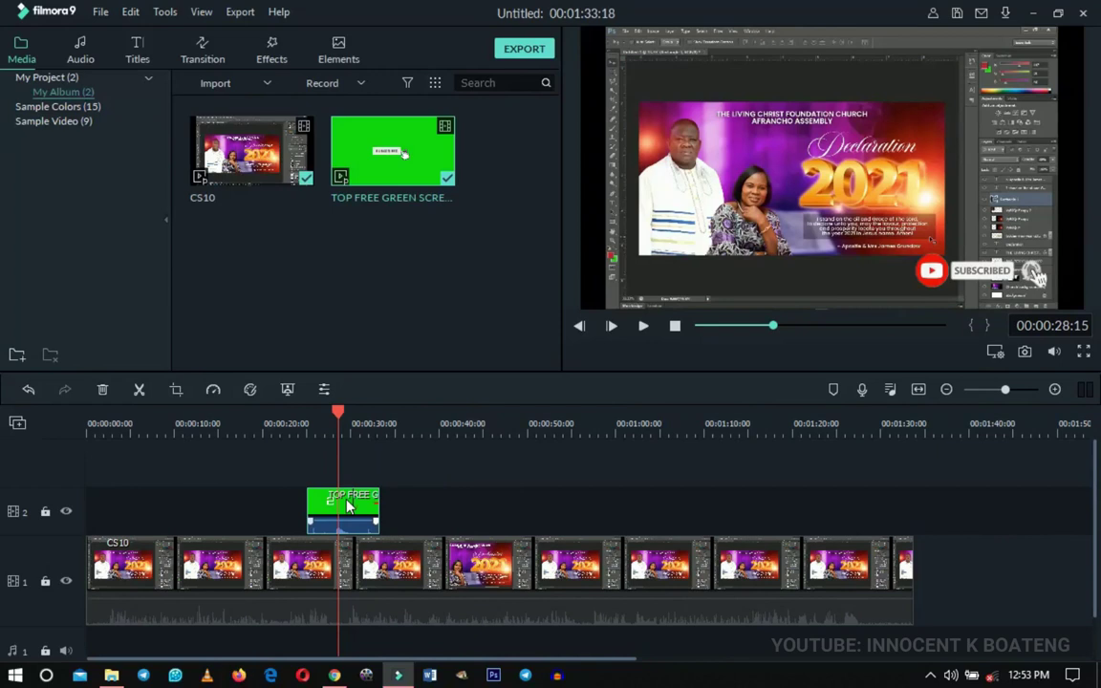
click(573, 424)
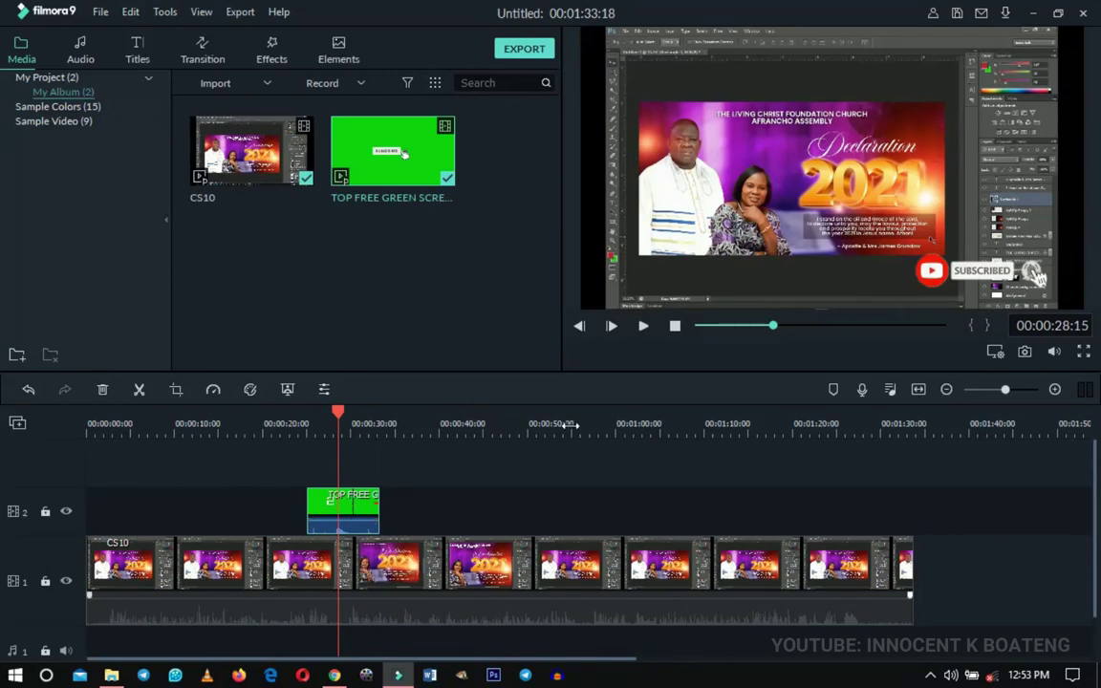
click(579, 417)
drag(579, 418, 570, 418)
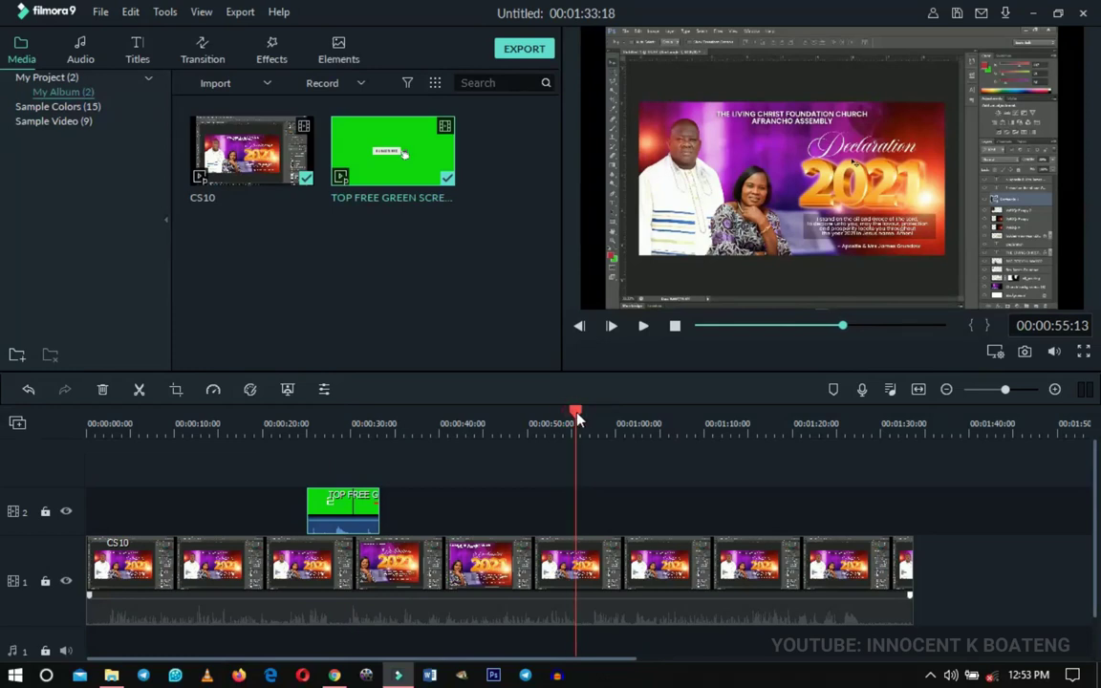
key(ctrl+v)
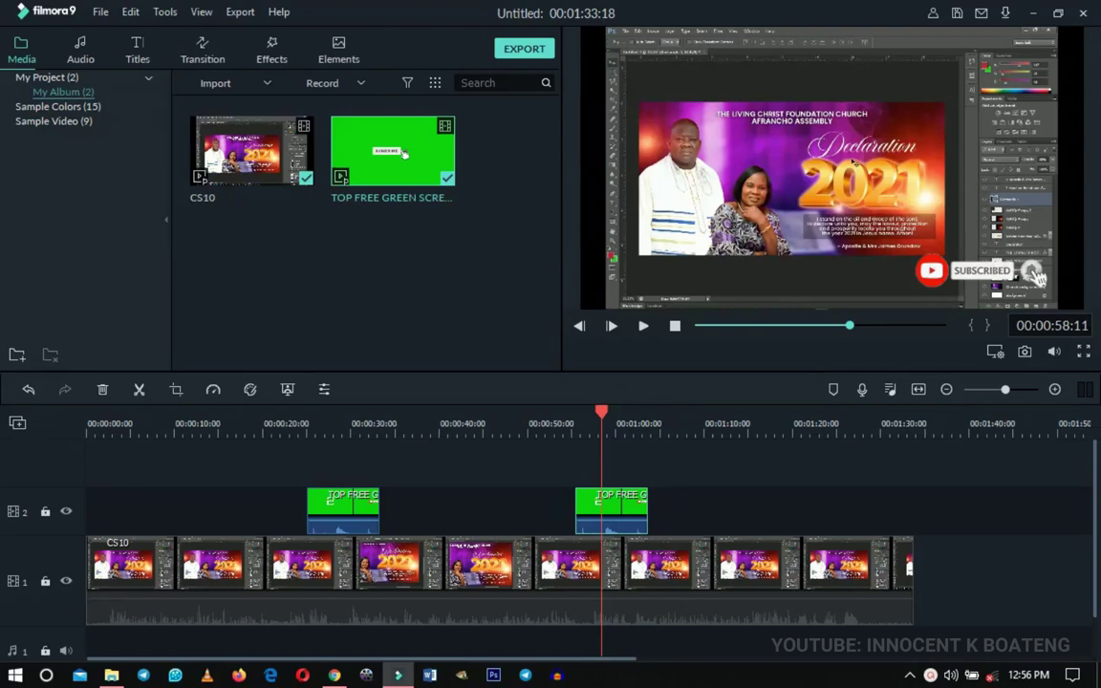
Look over the YouTube results for animated green-screen subscribe button videos in Chrome
click(334, 674)
key(/)
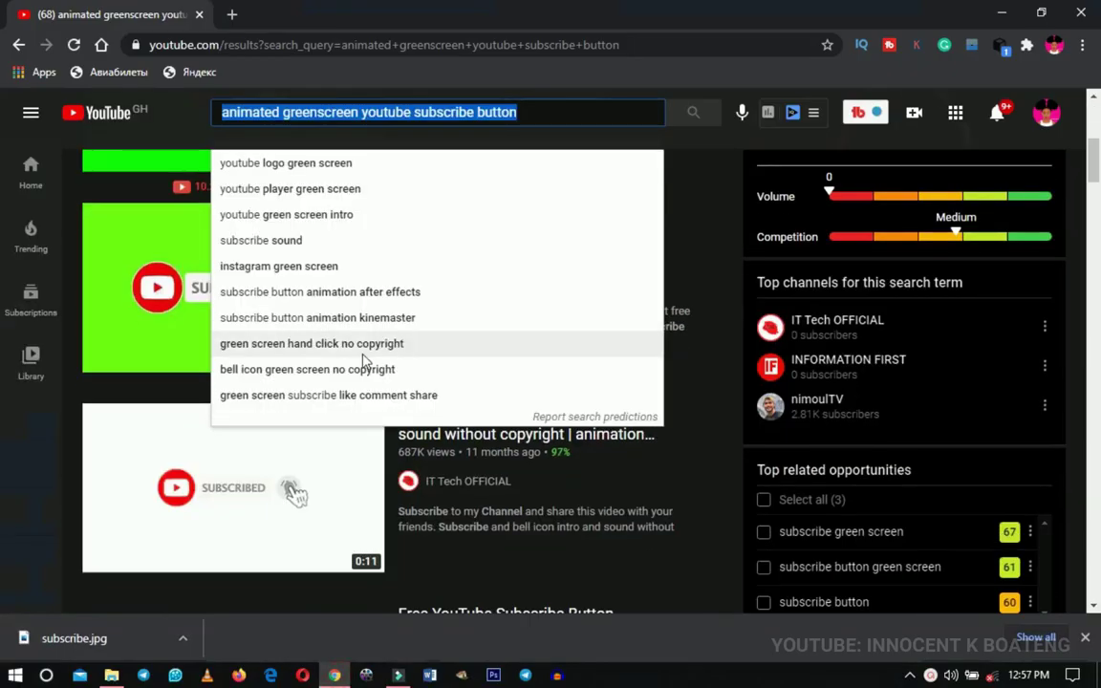
click(674, 103)
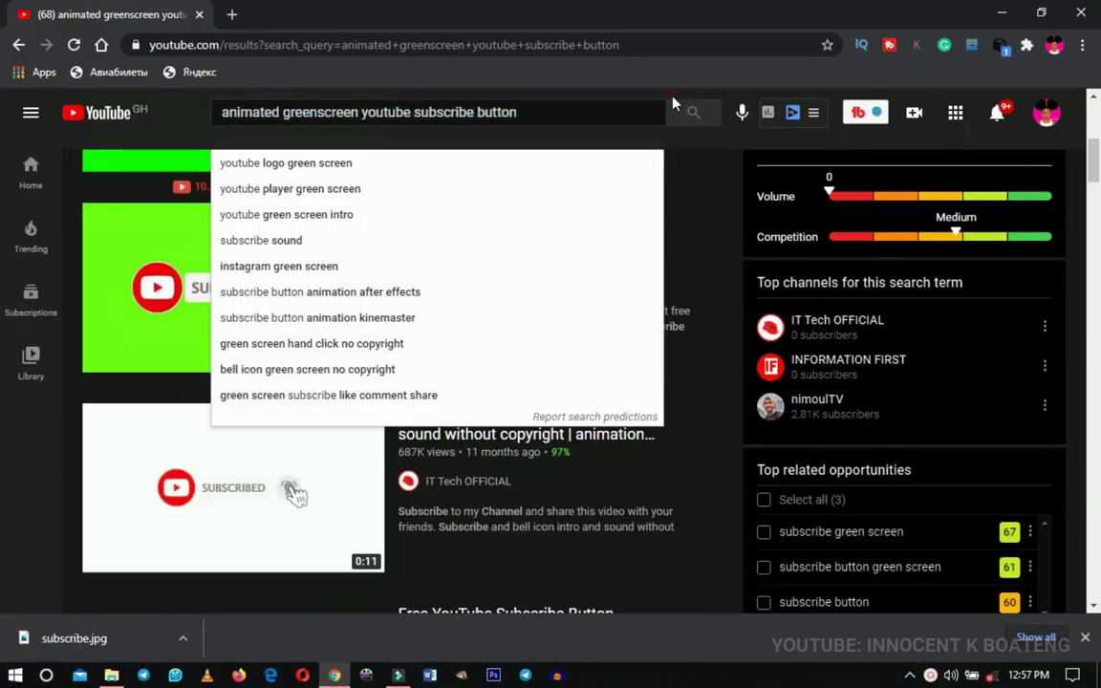
scroll(442, 240, down, 2)
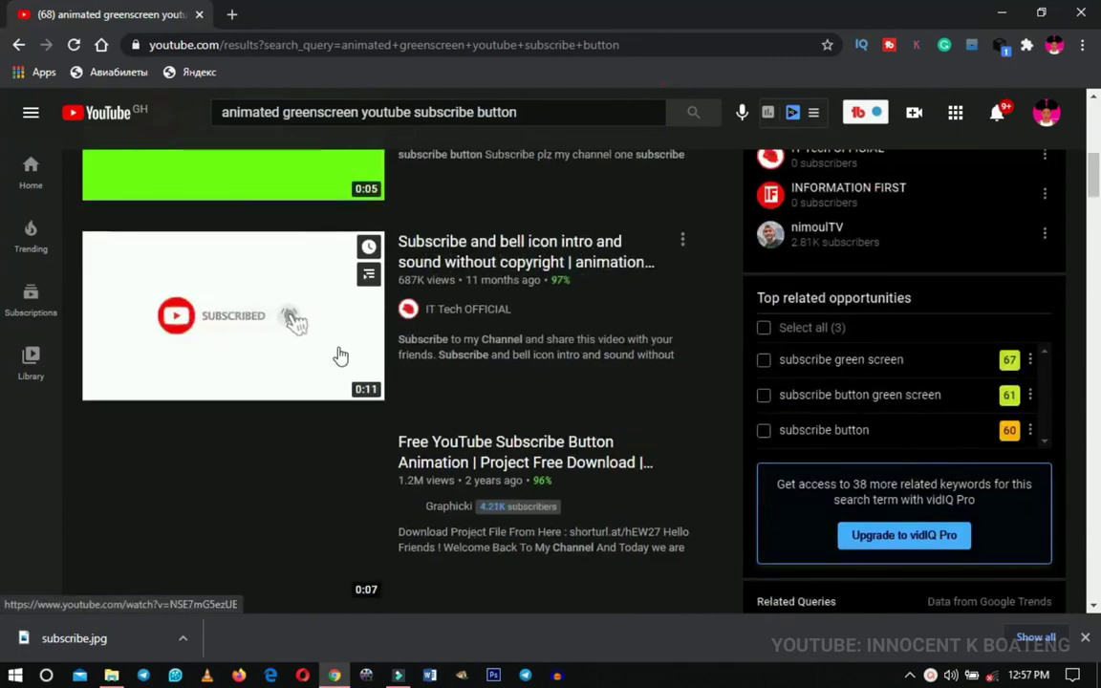
scroll(340, 357, up, 4)
click(398, 674)
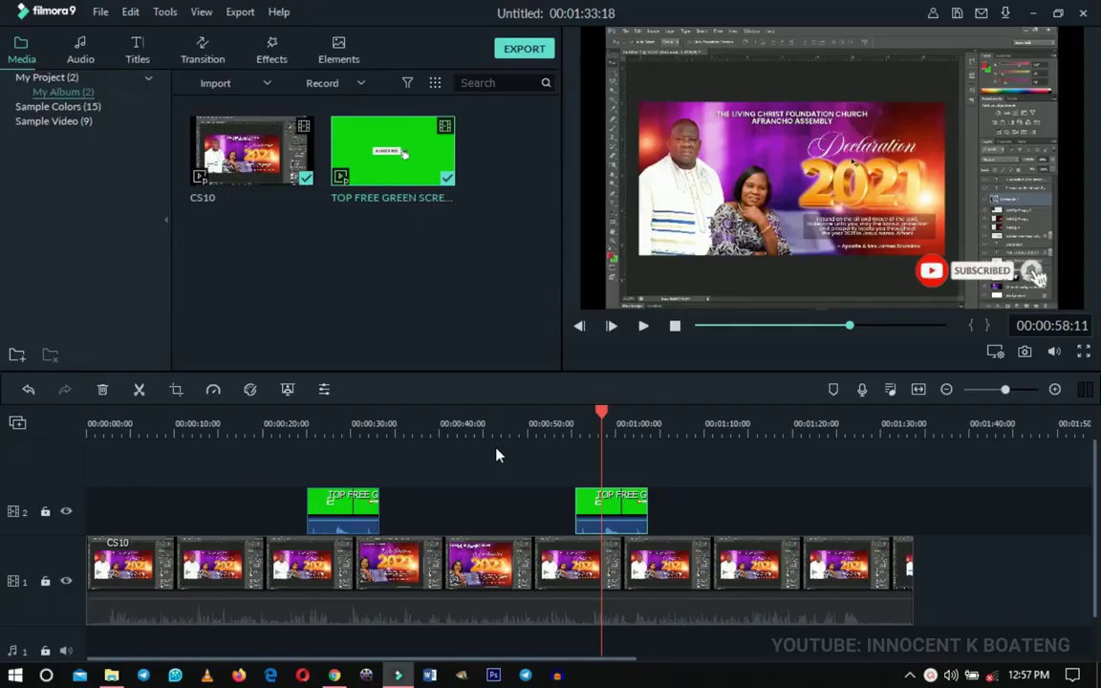